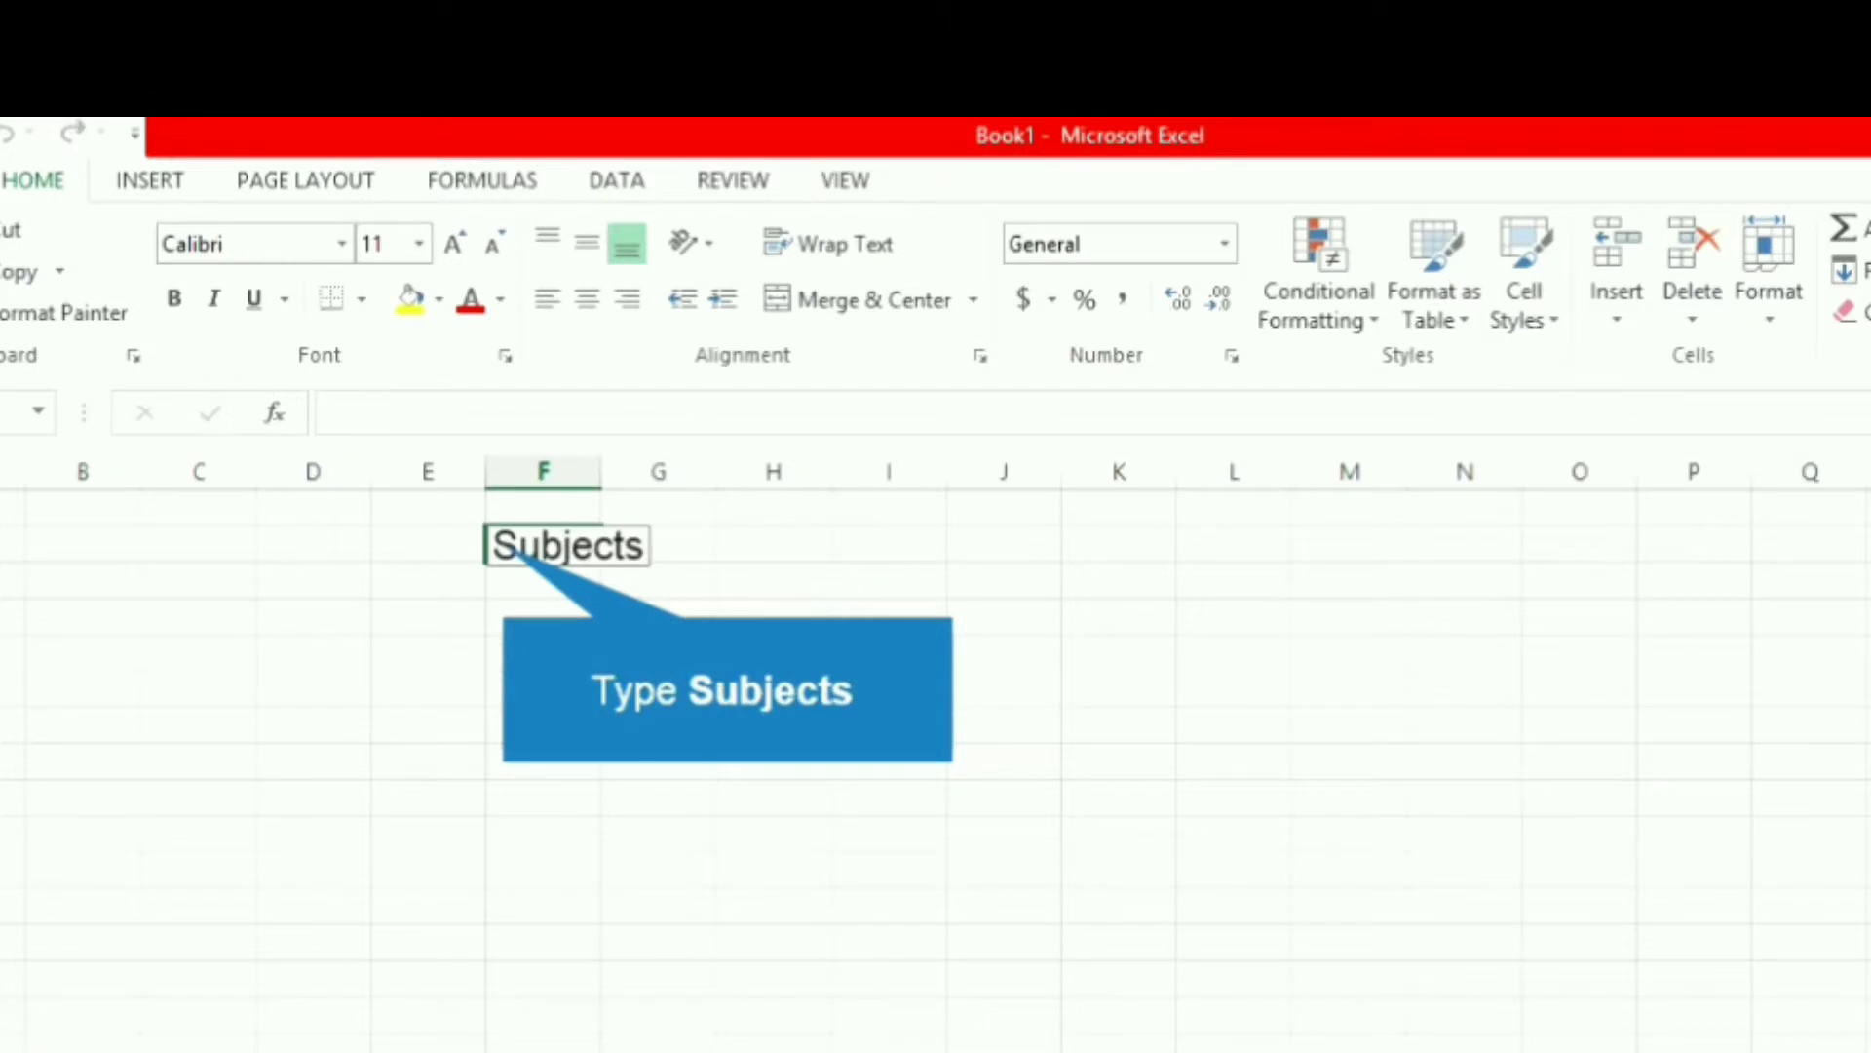
# - Enter the column headers Subjects, MM and MO in cells F2 to H2
pyautogui.write('Subjects')
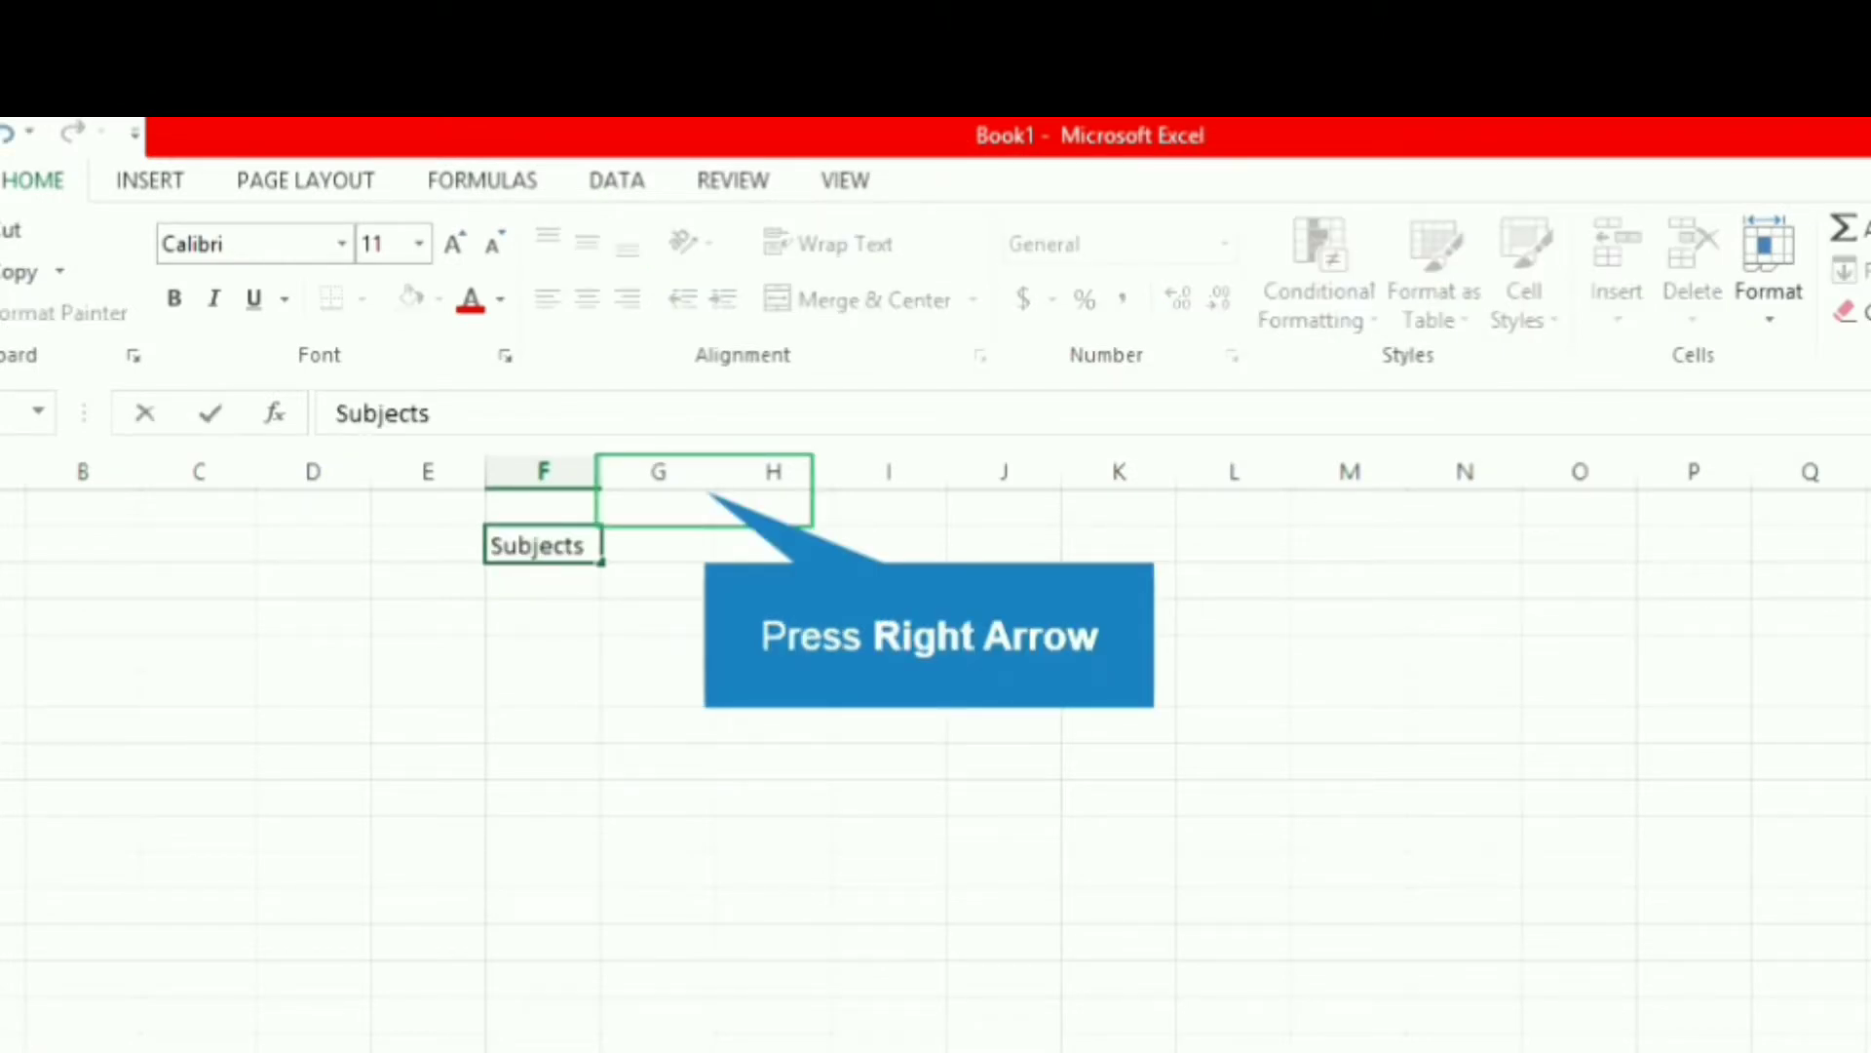
pyautogui.press('Right')
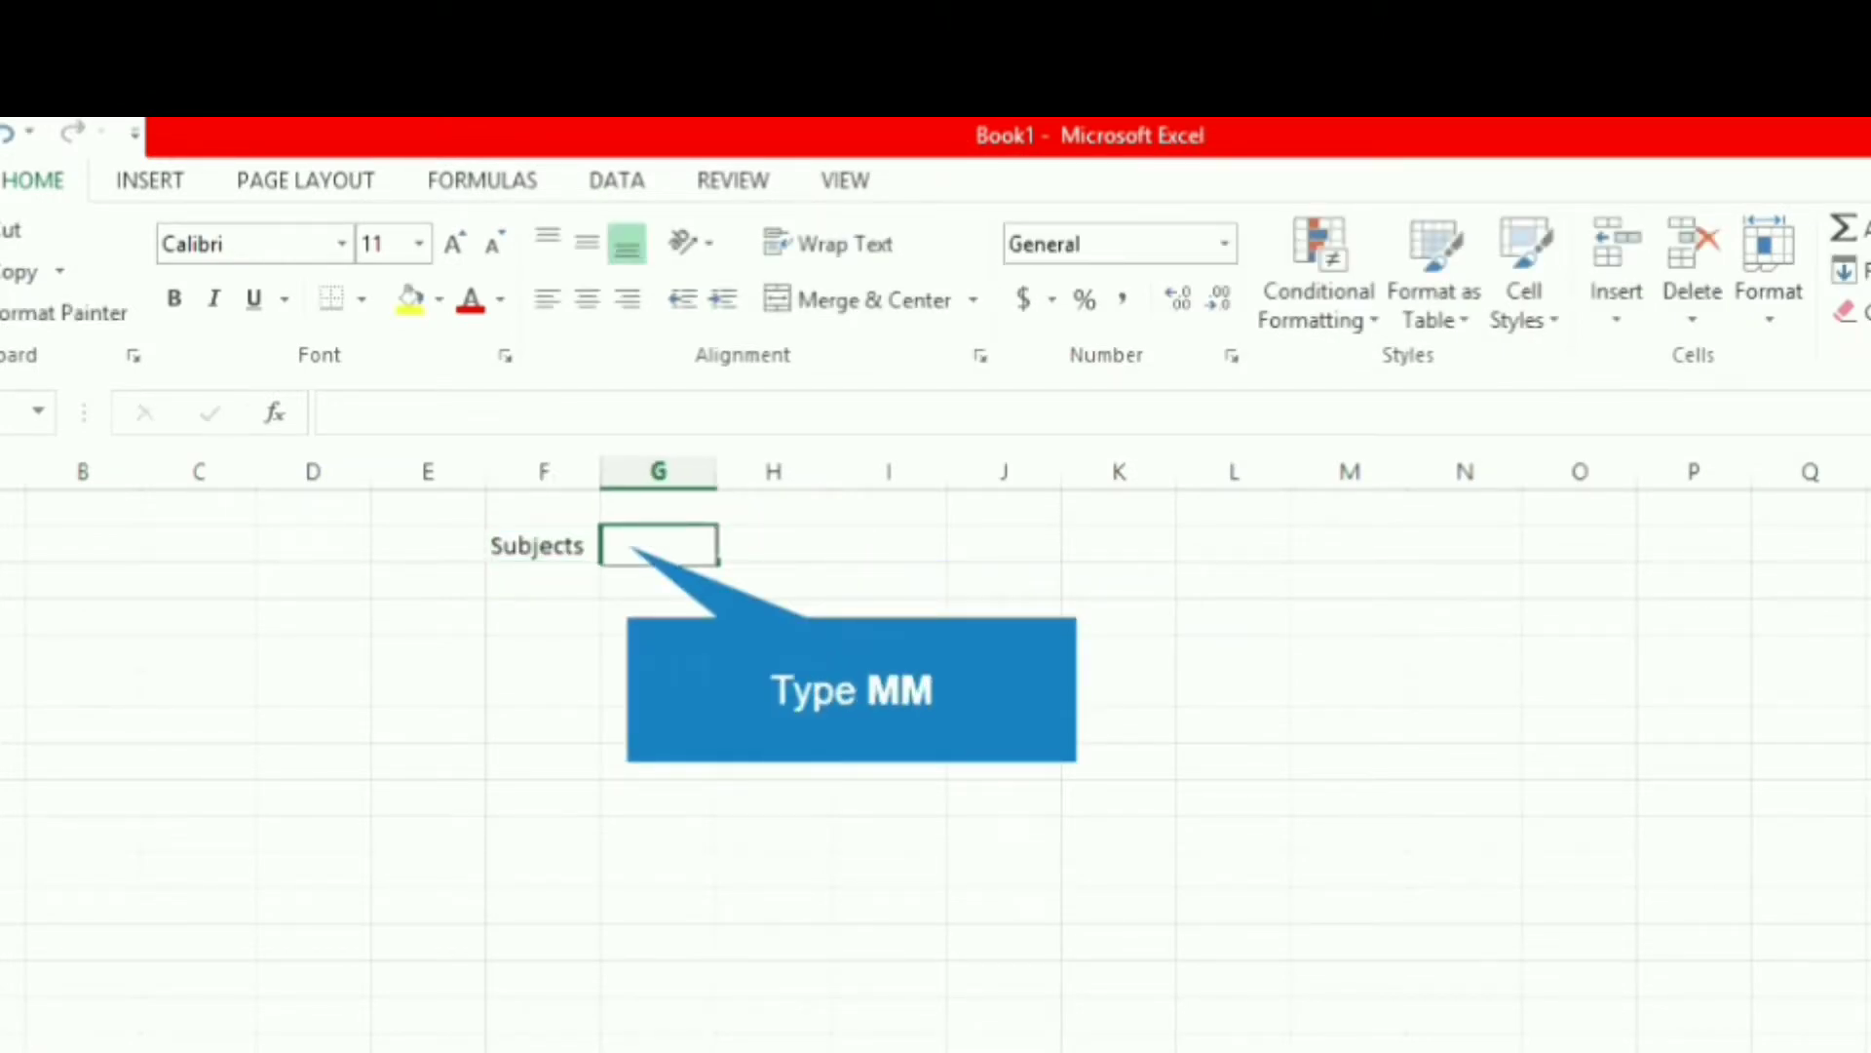
pyautogui.write('MMM')
pyautogui.press('Right')
pyautogui.write('M')
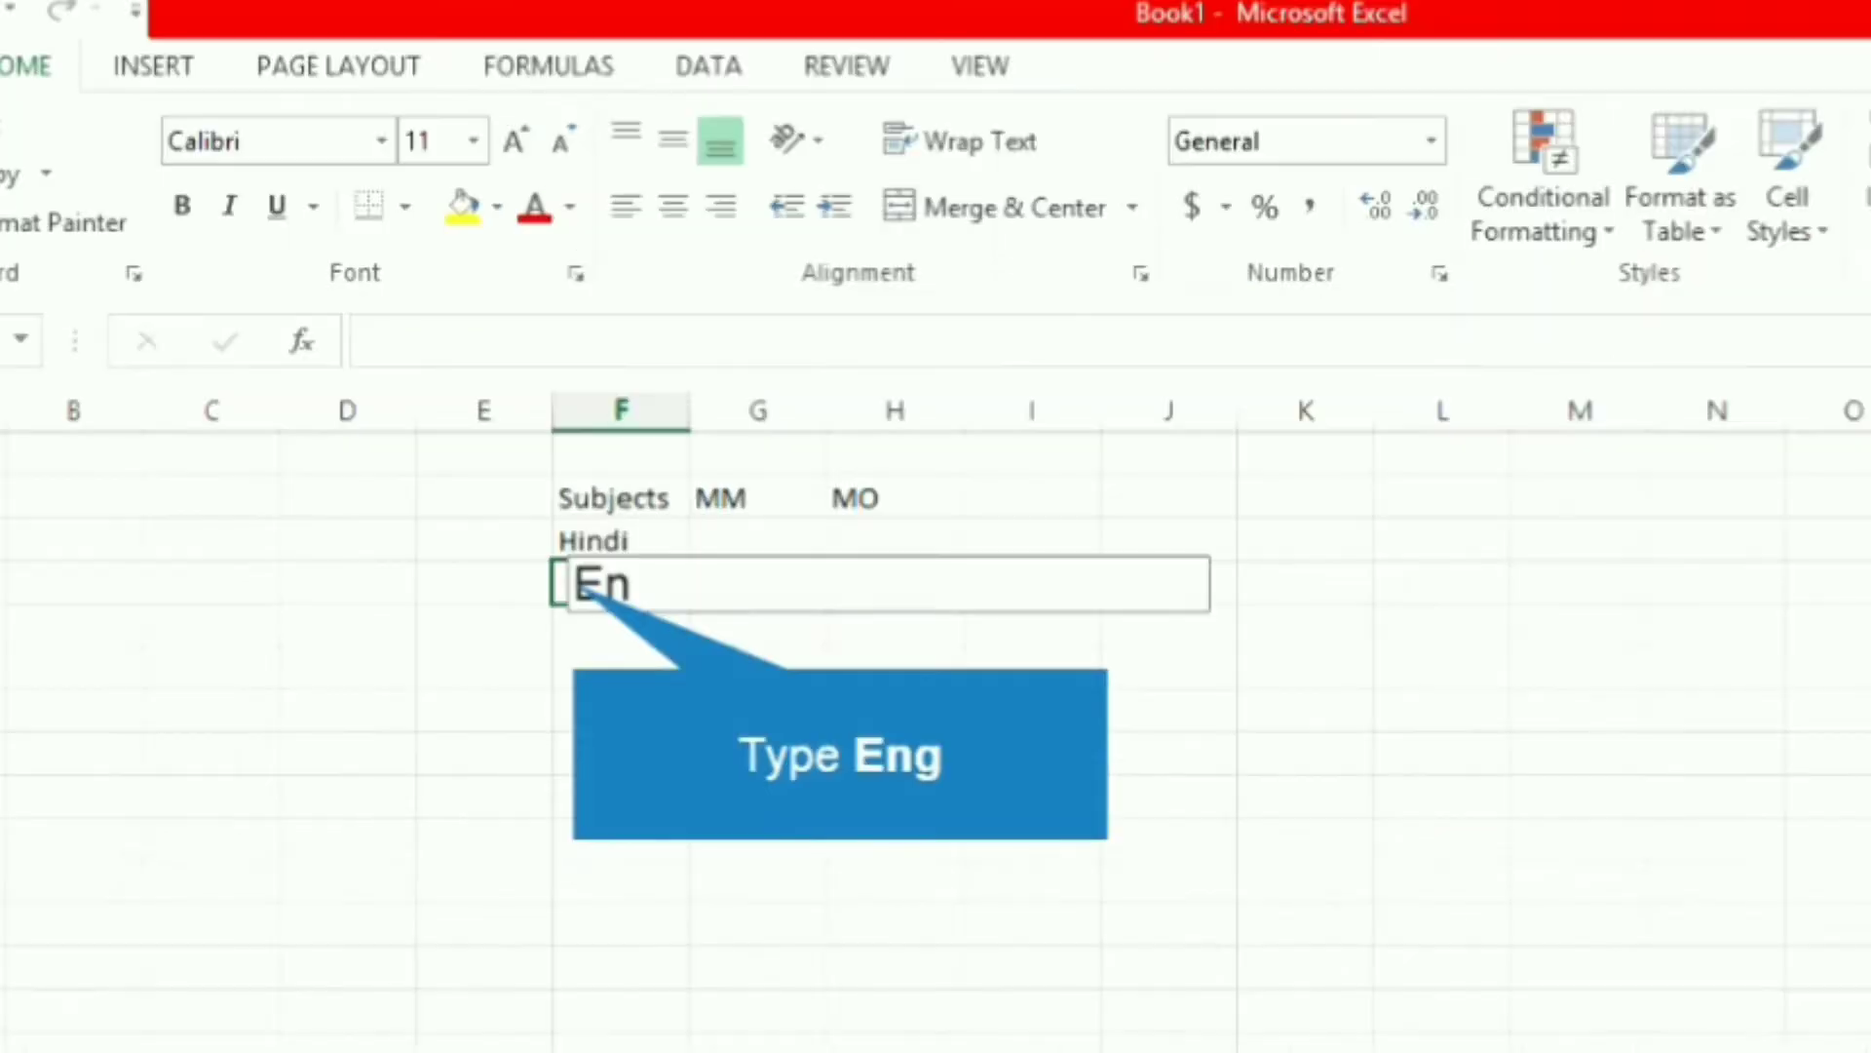
# - List Hindi, Eng, Maths, Science and Computer under the Subjects header and autofit the width of column F
pyautogui.write('g')
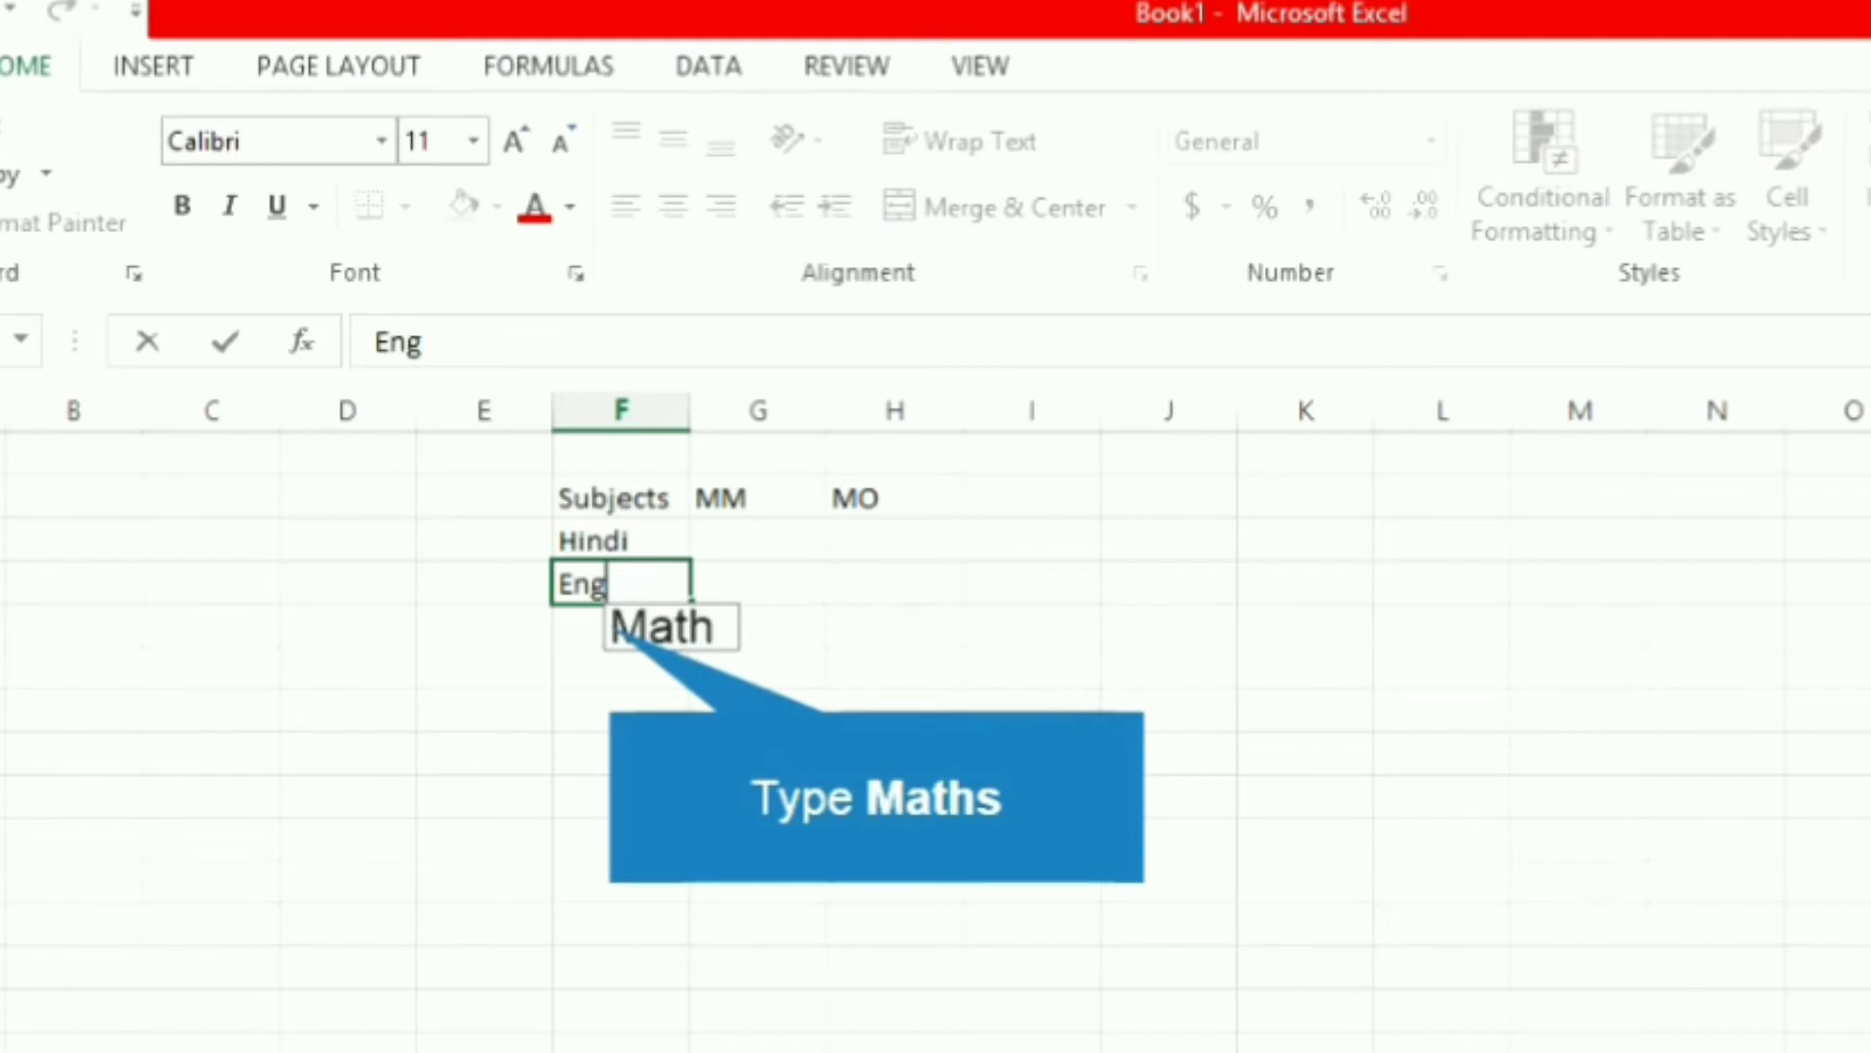
pyautogui.press('Return')
pyautogui.write('Maths')
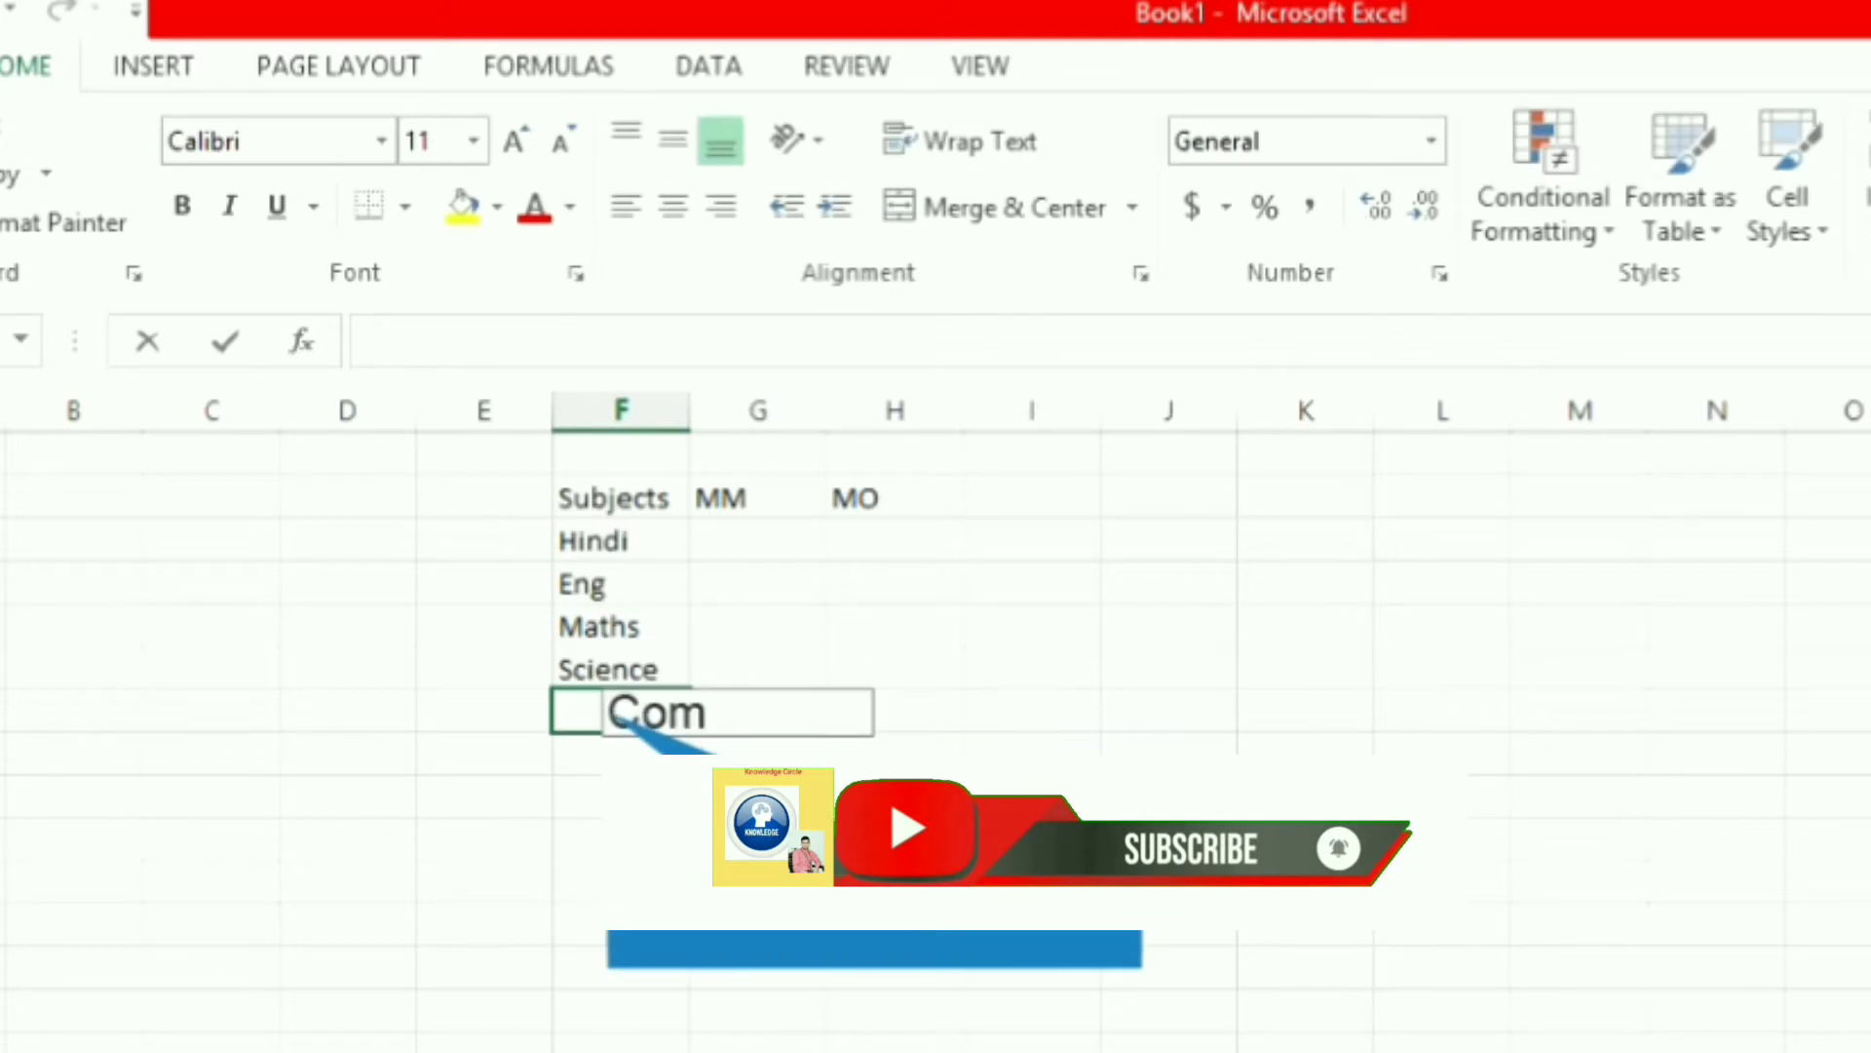
pyautogui.write('Computer')
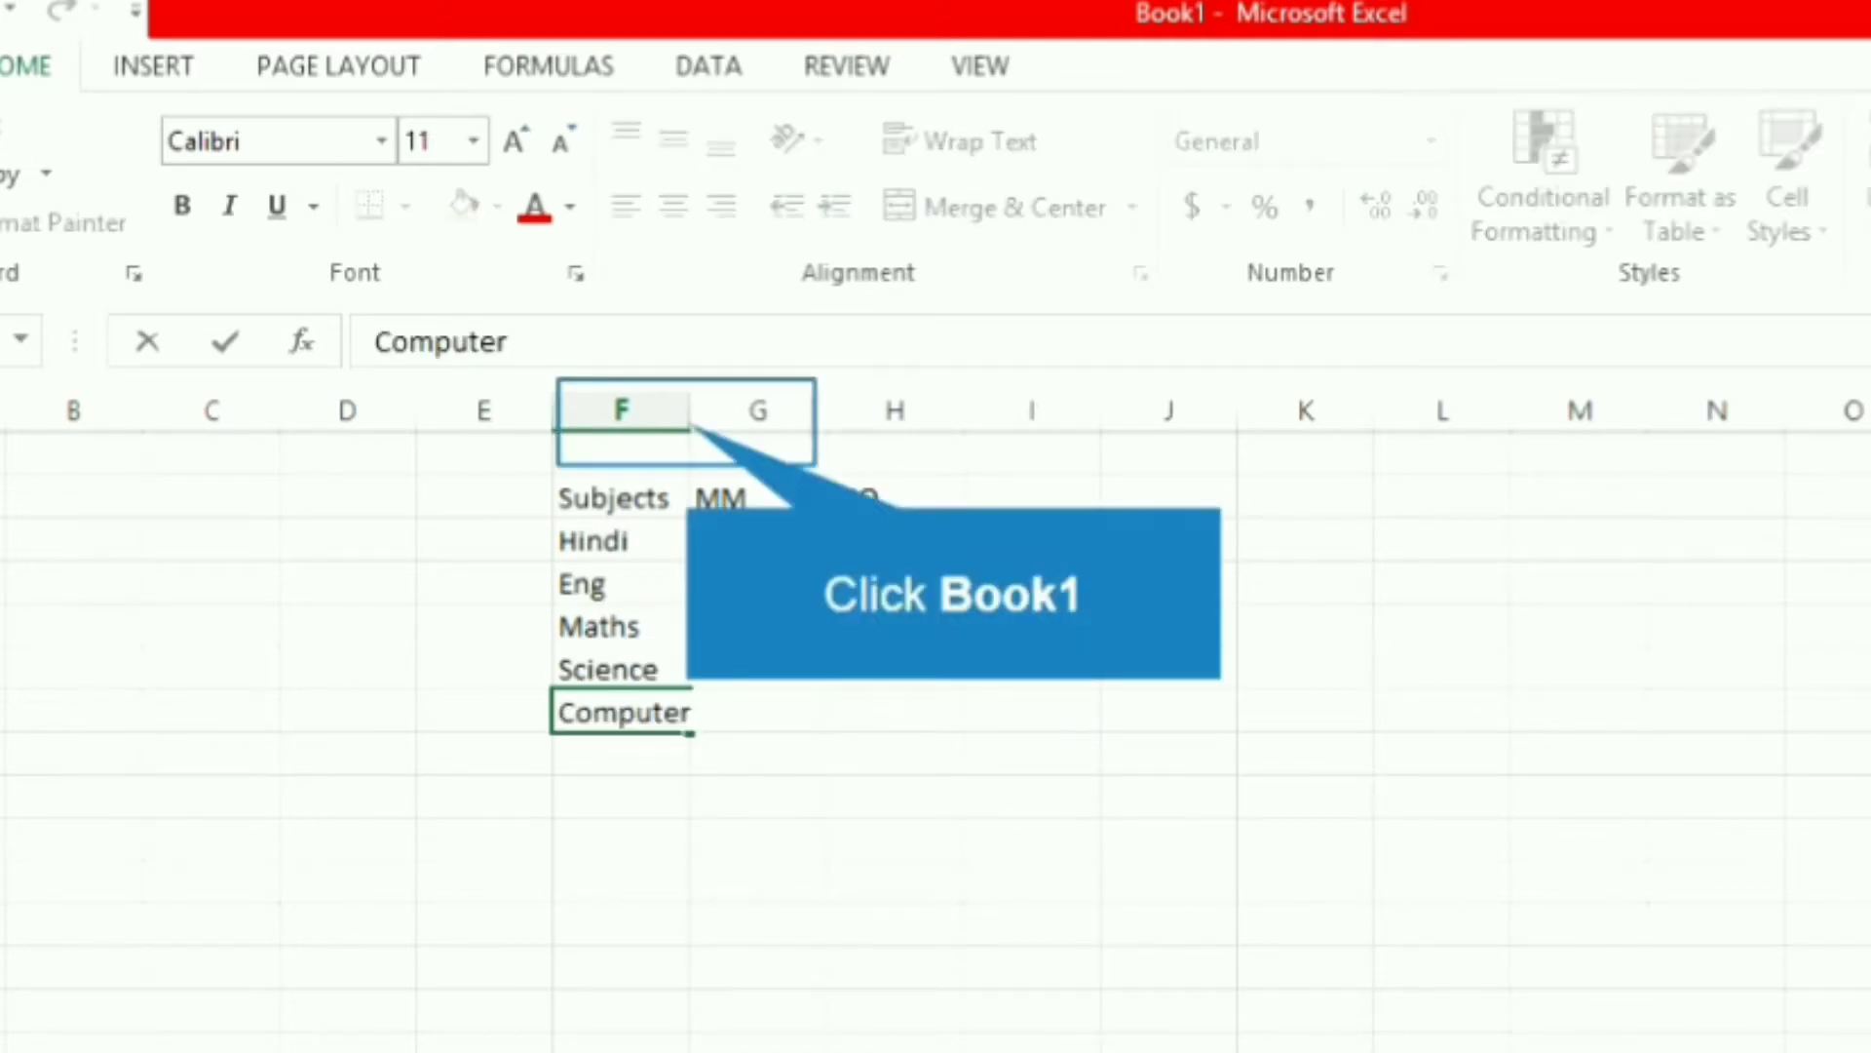
pyautogui.click(621, 410)
pyautogui.doubleClick(690, 410)
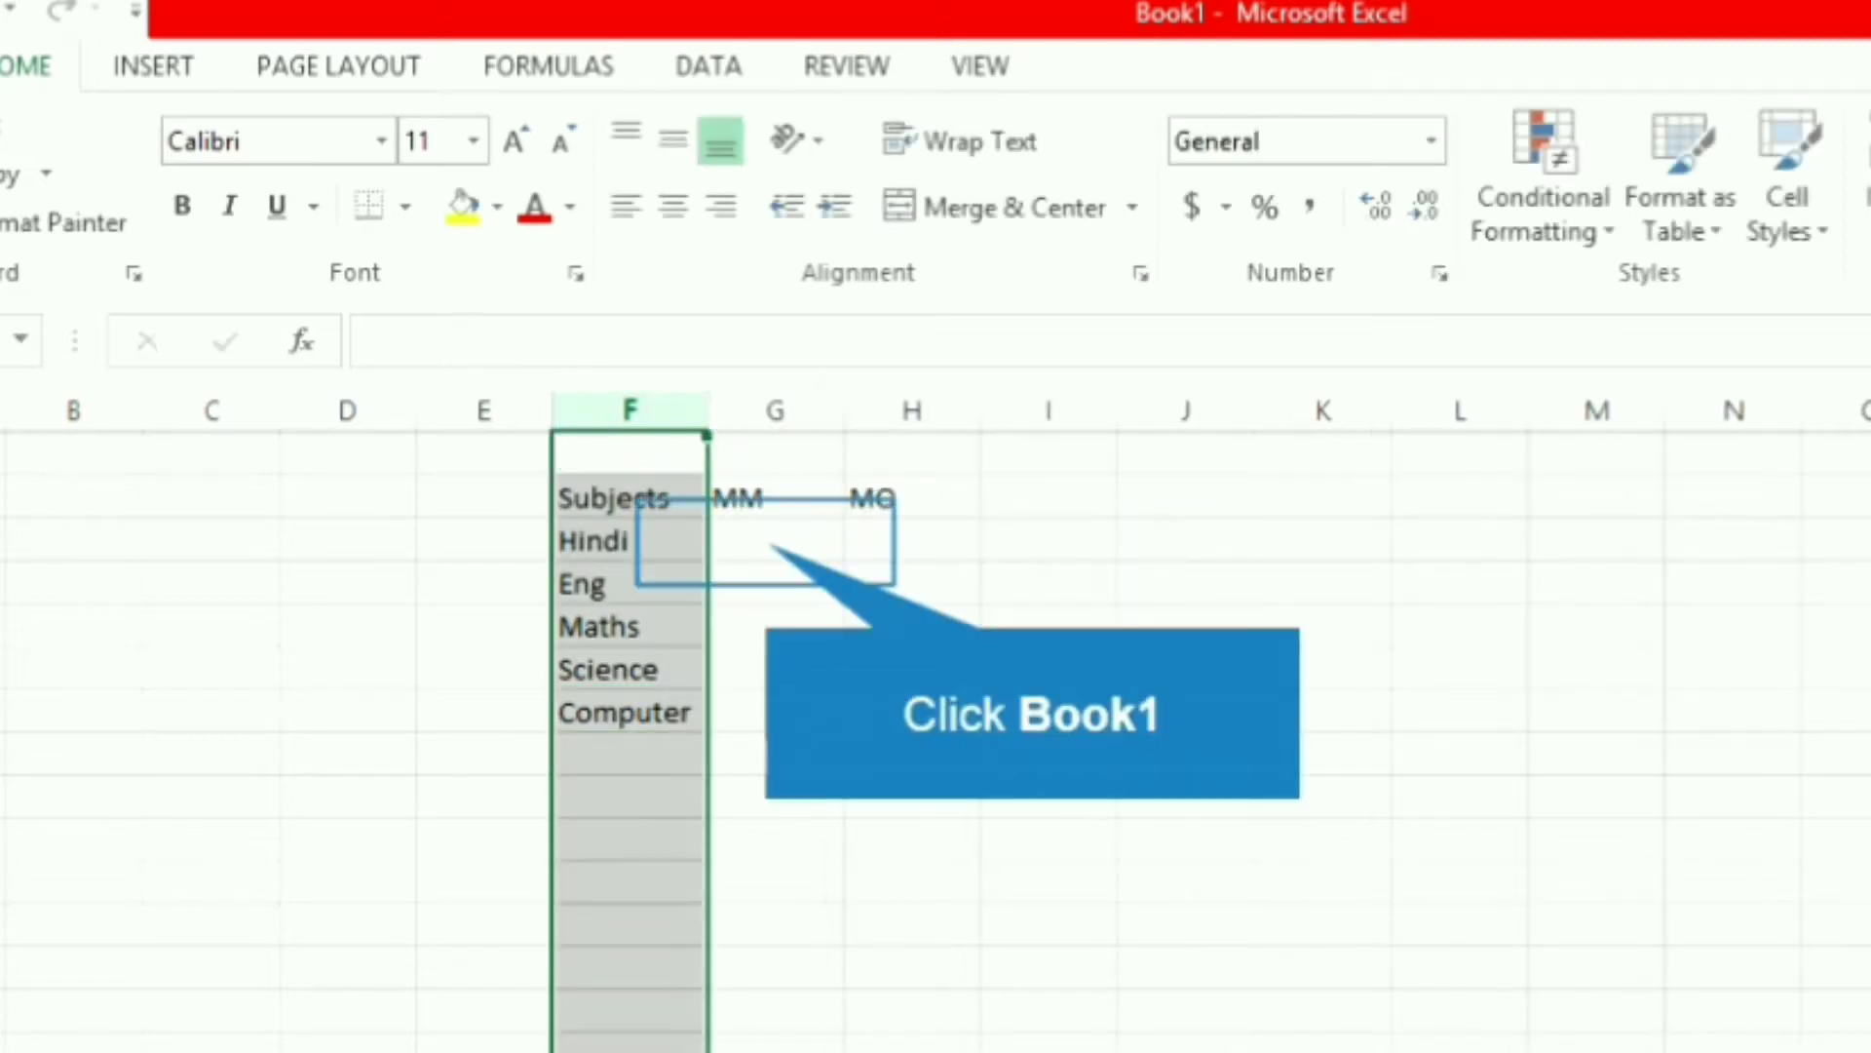
# - Enter 100 as the MM value for Hindi and fill it down to the Computer row
pyautogui.click(721, 541)
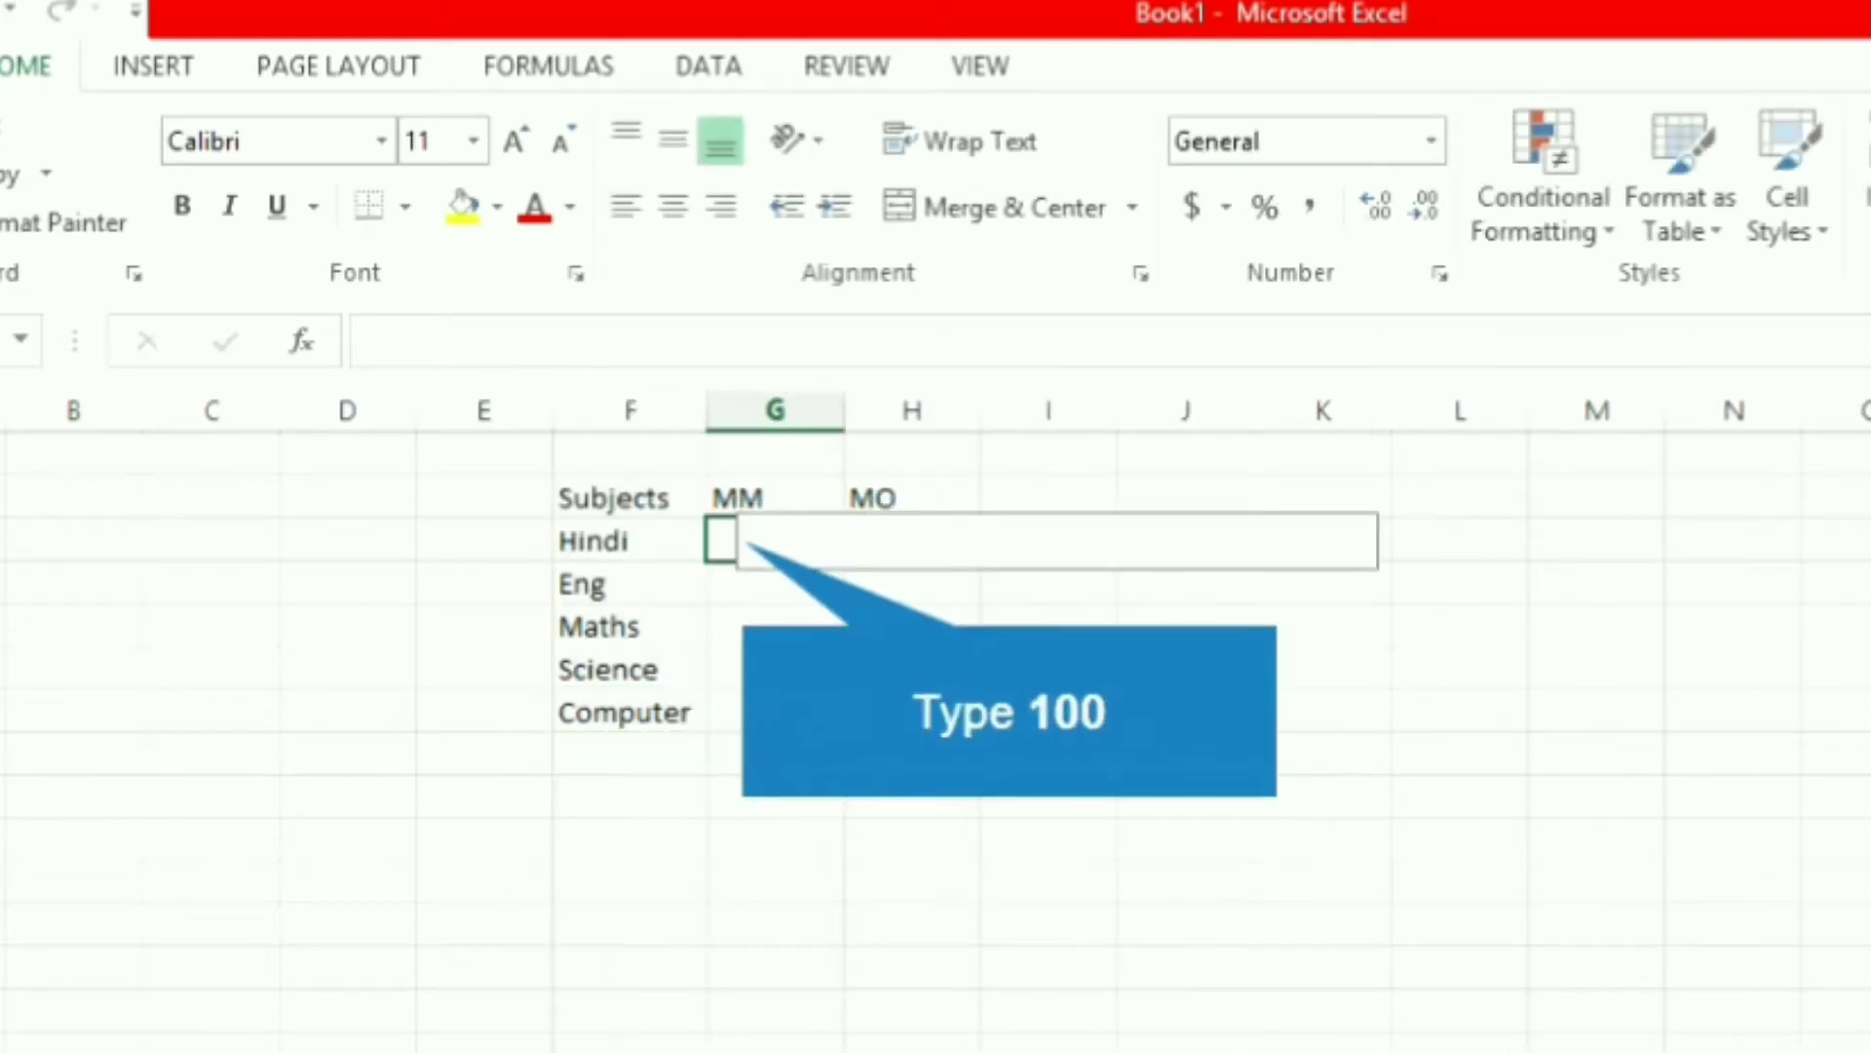
pyautogui.write('100')
pyautogui.press('Return')
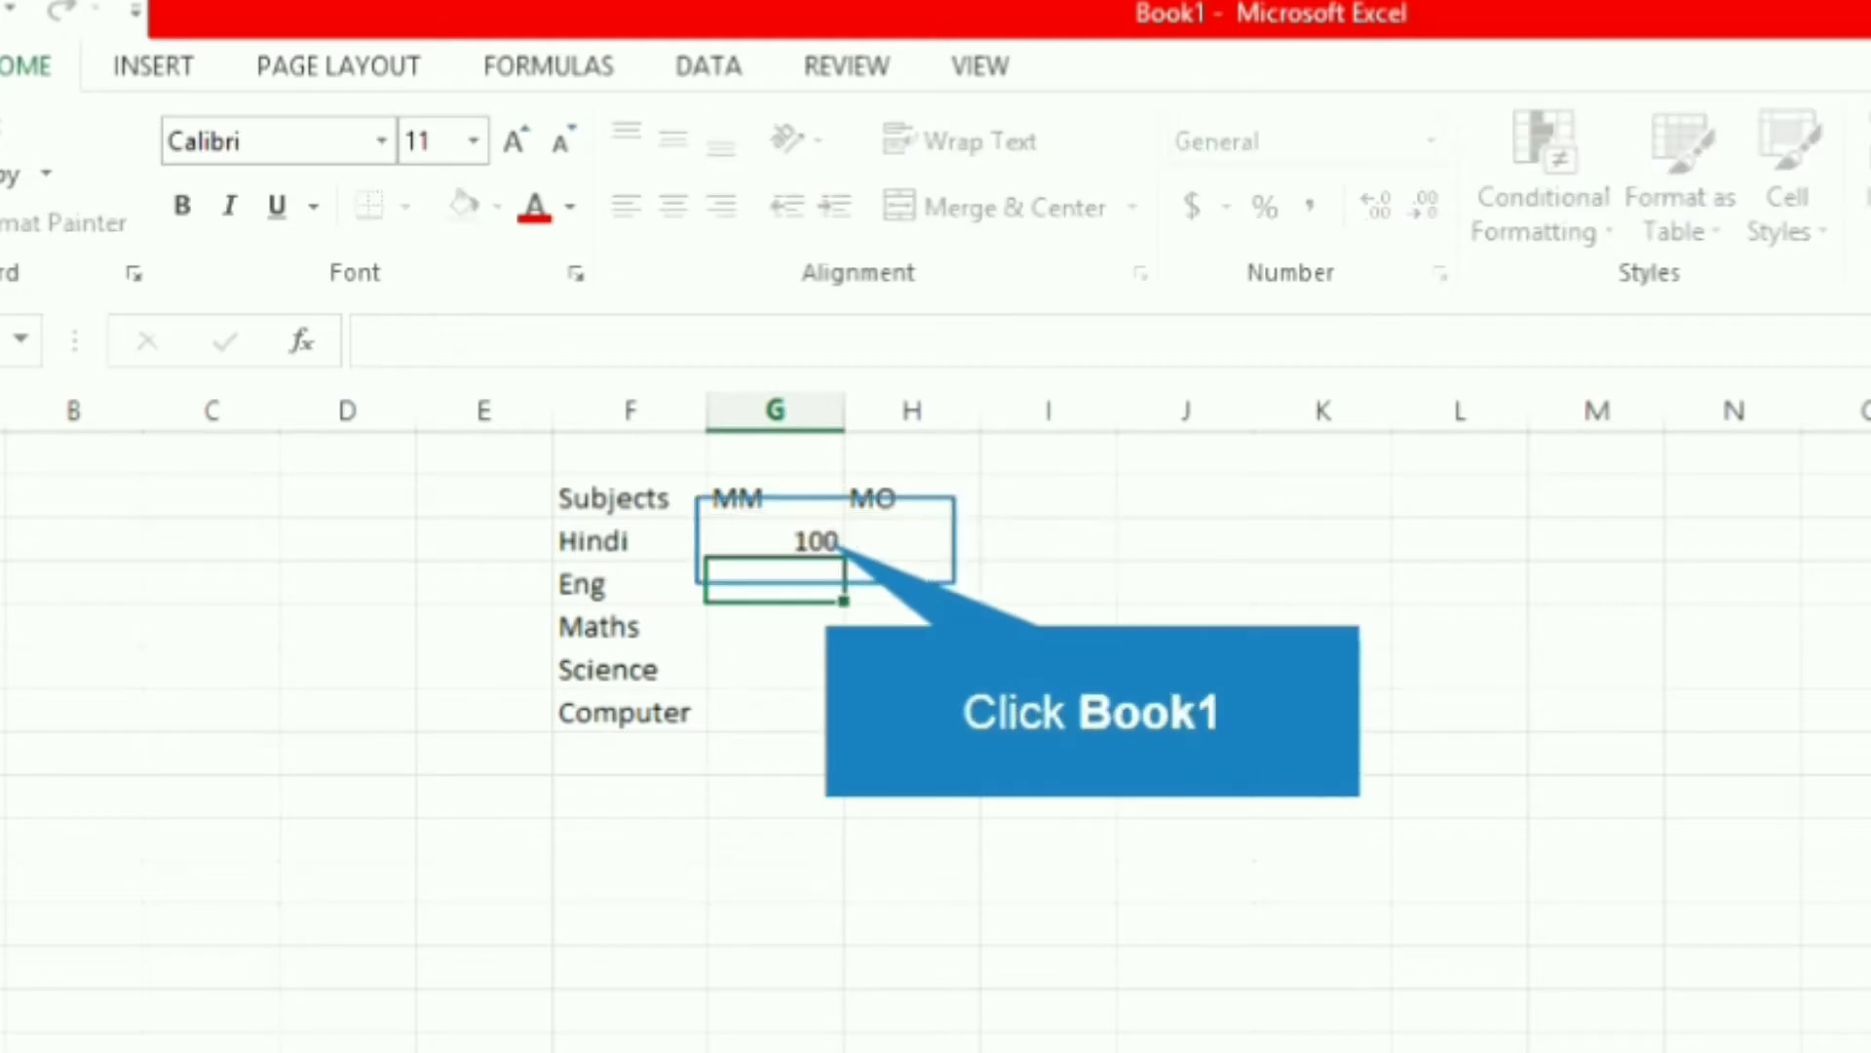
pyautogui.click(775, 540)
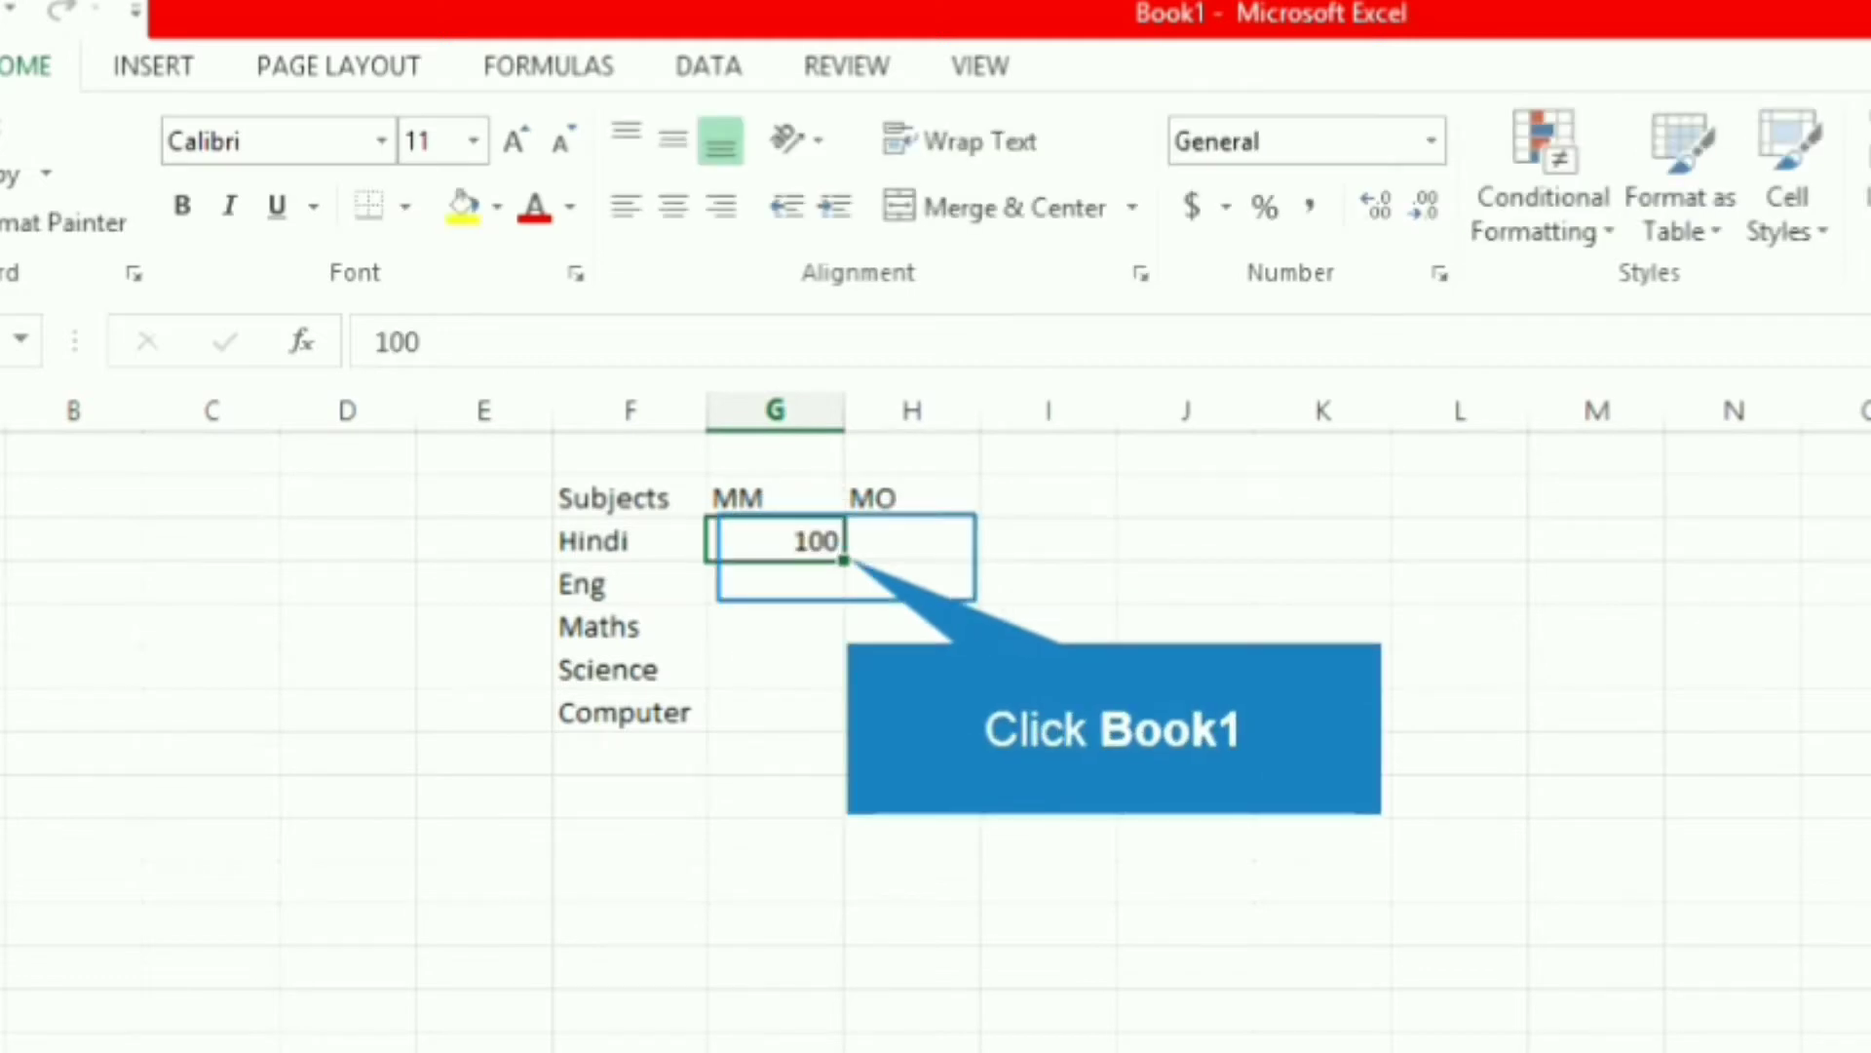
pyautogui.moveTo(843, 560); pyautogui.dragTo(956, 710)
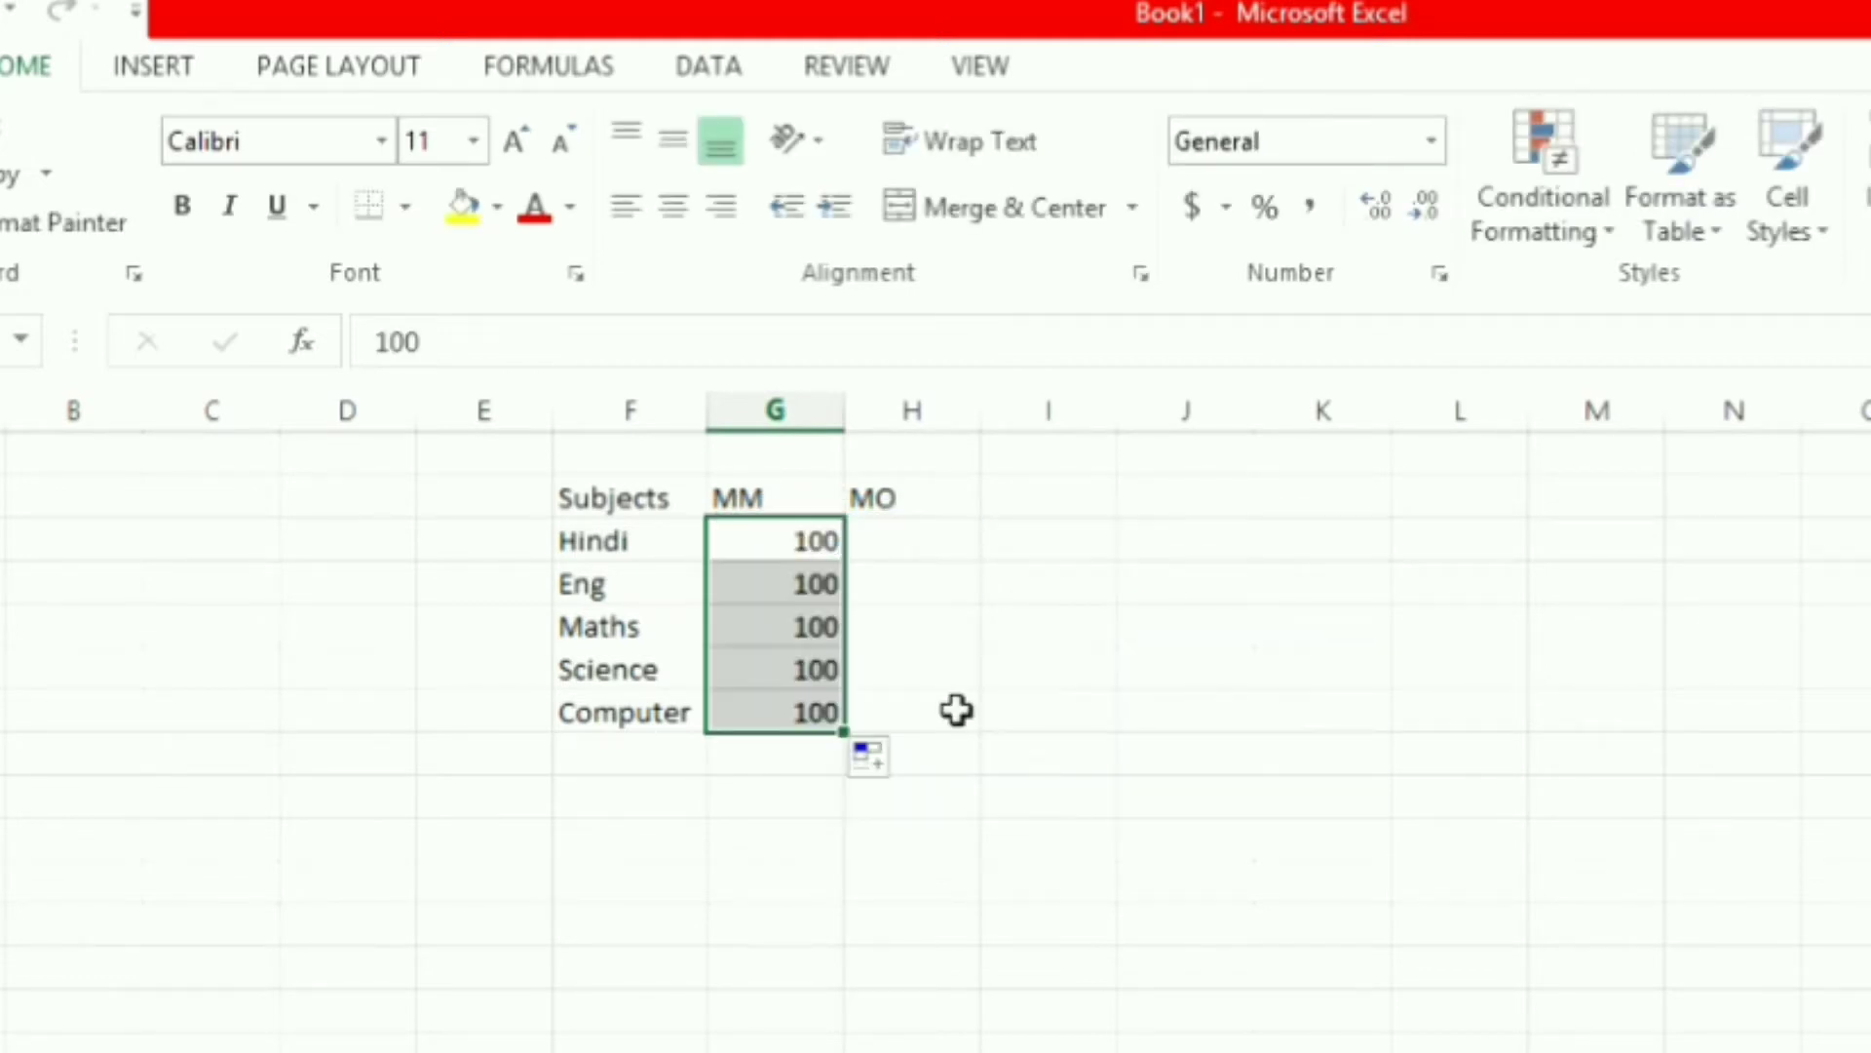
pyautogui.click(956, 711)
# - Open the Data Validation settings for the empty MO cells from Hindi to Computer, H3:H7
pyautogui.click(912, 536)
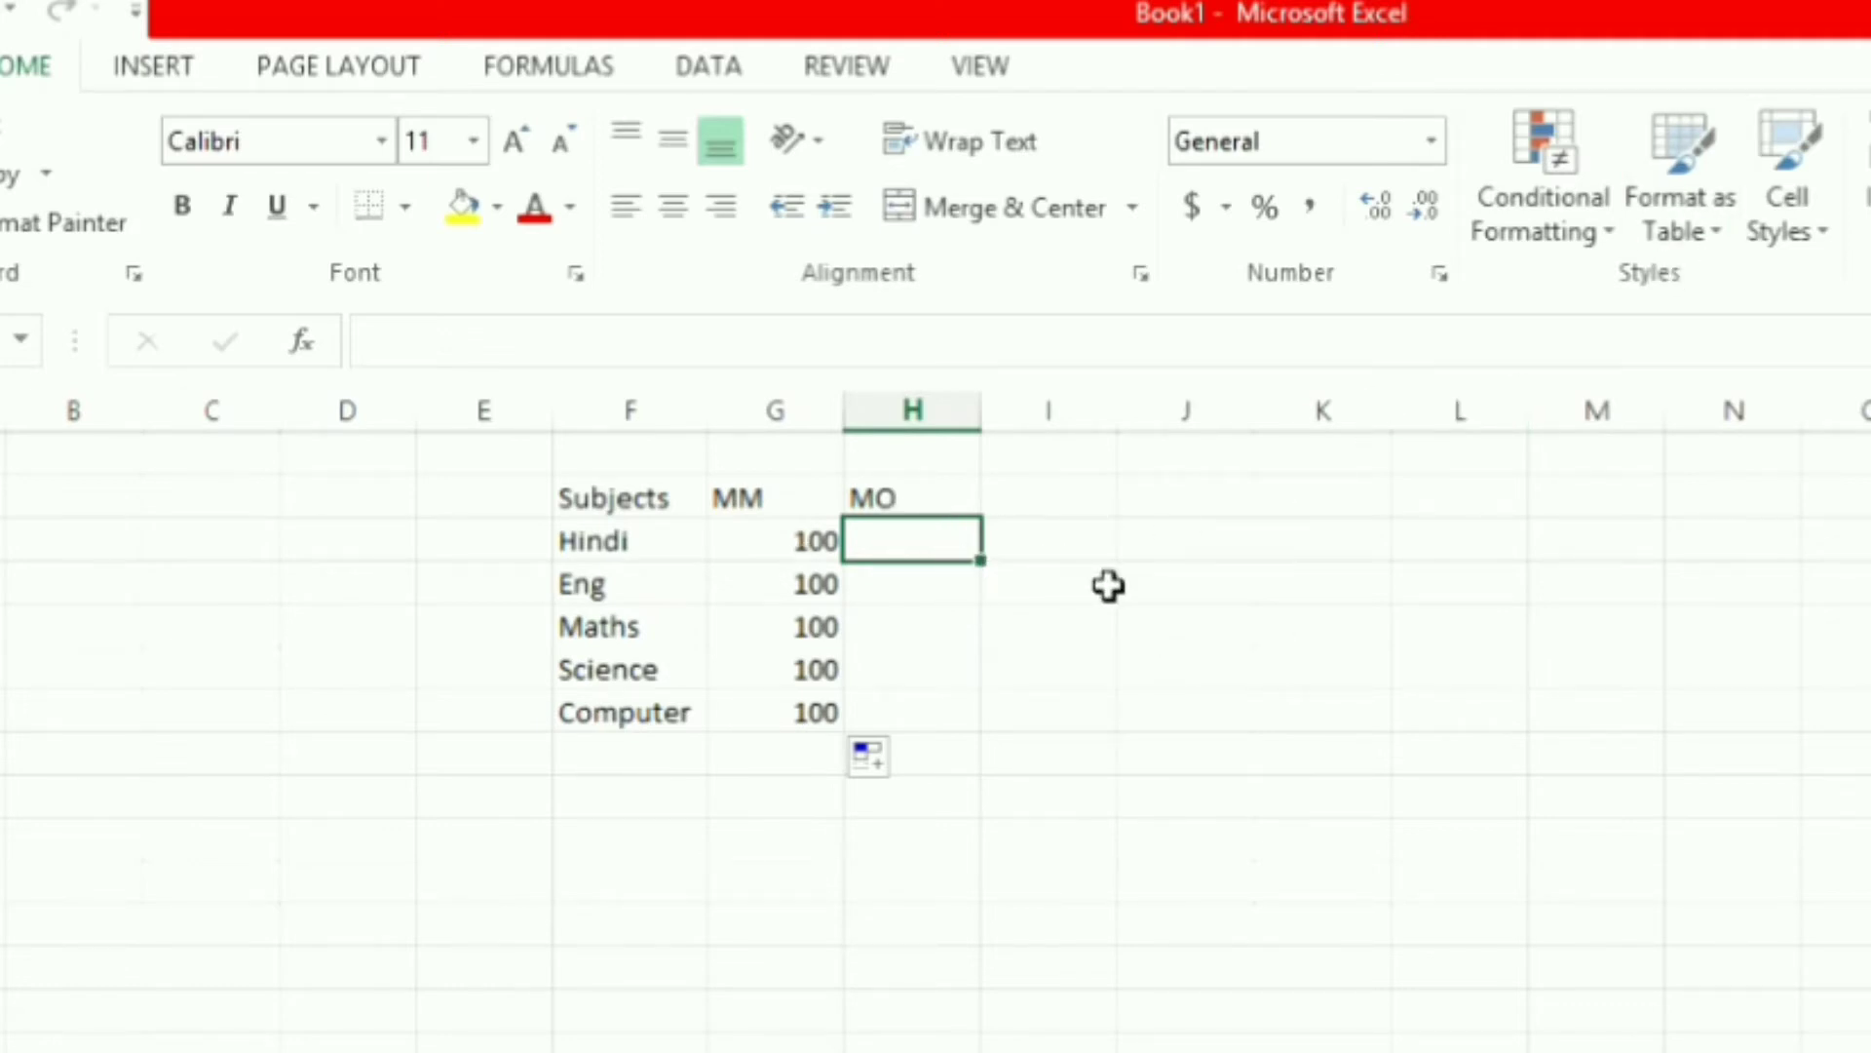
pyautogui.hotkey('shift', 'Down')
pyautogui.hotkey('shift', 'Down')
pyautogui.hotkey('shift', 'Down')
pyautogui.hotkey('shift', 'Down')
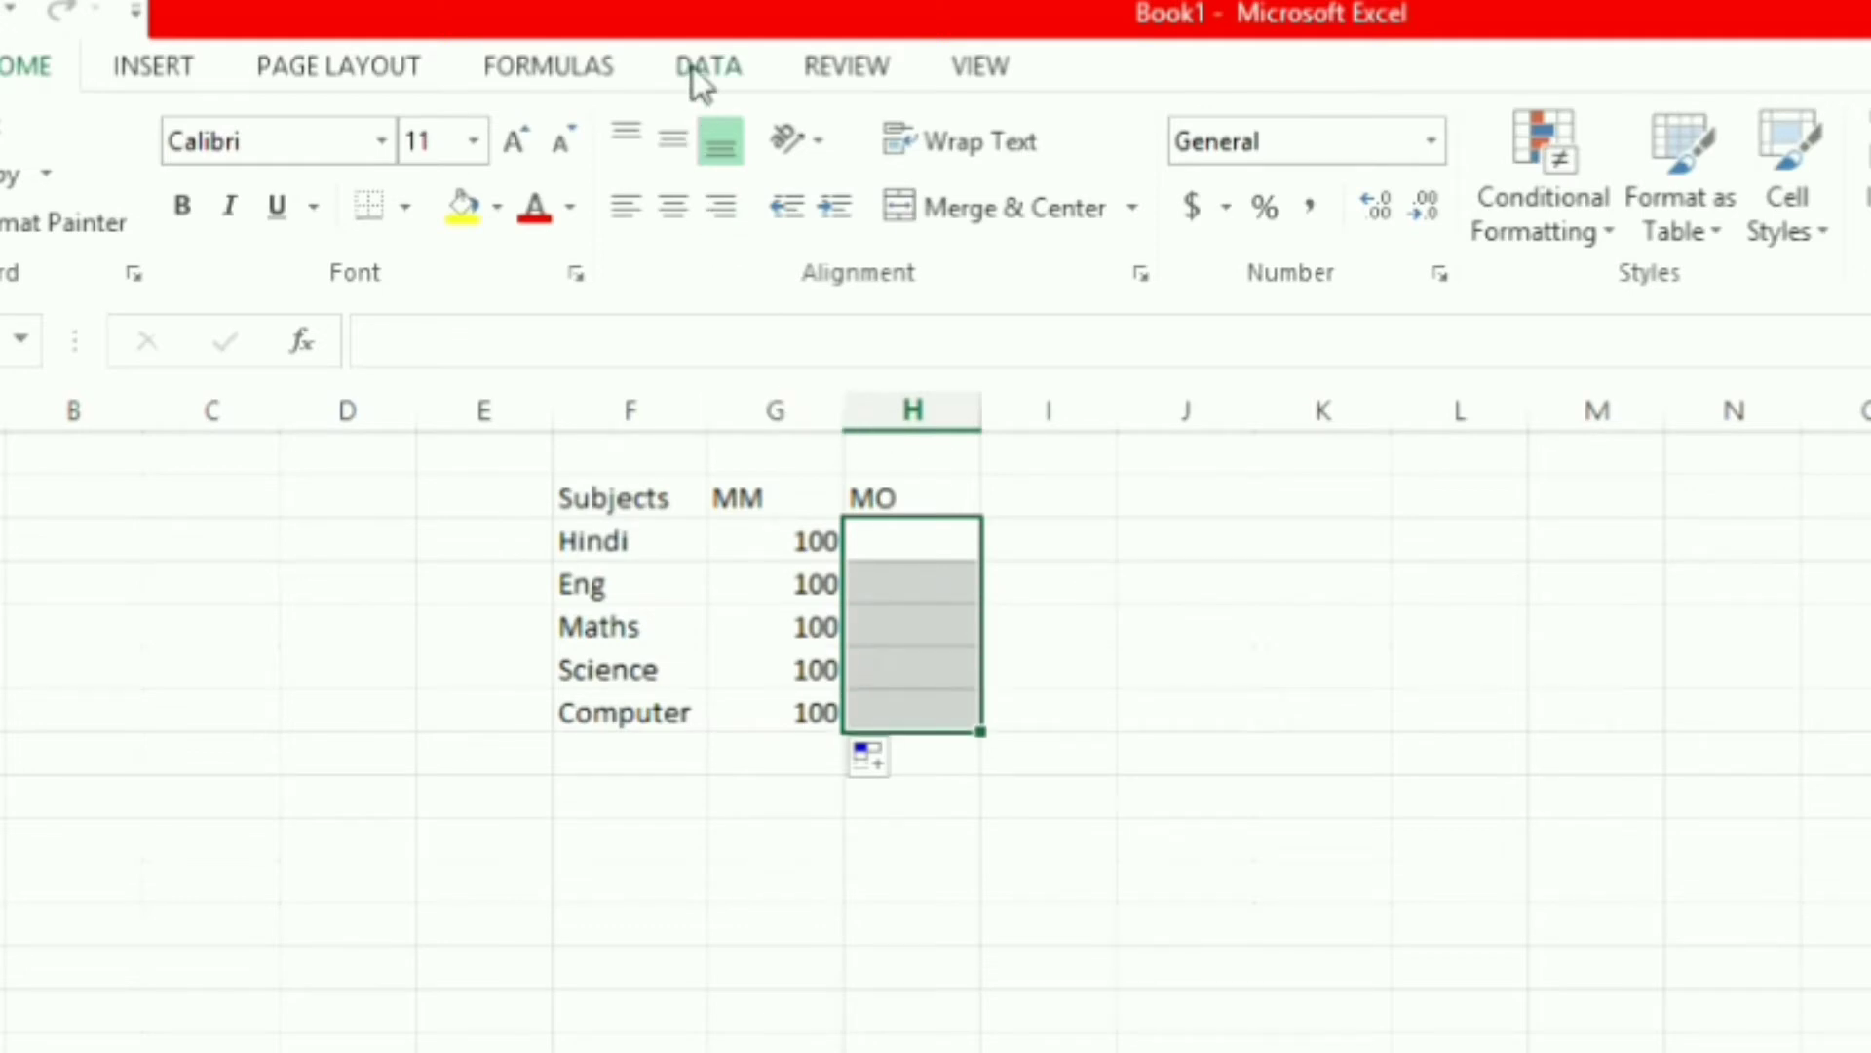
pyautogui.click(700, 67)
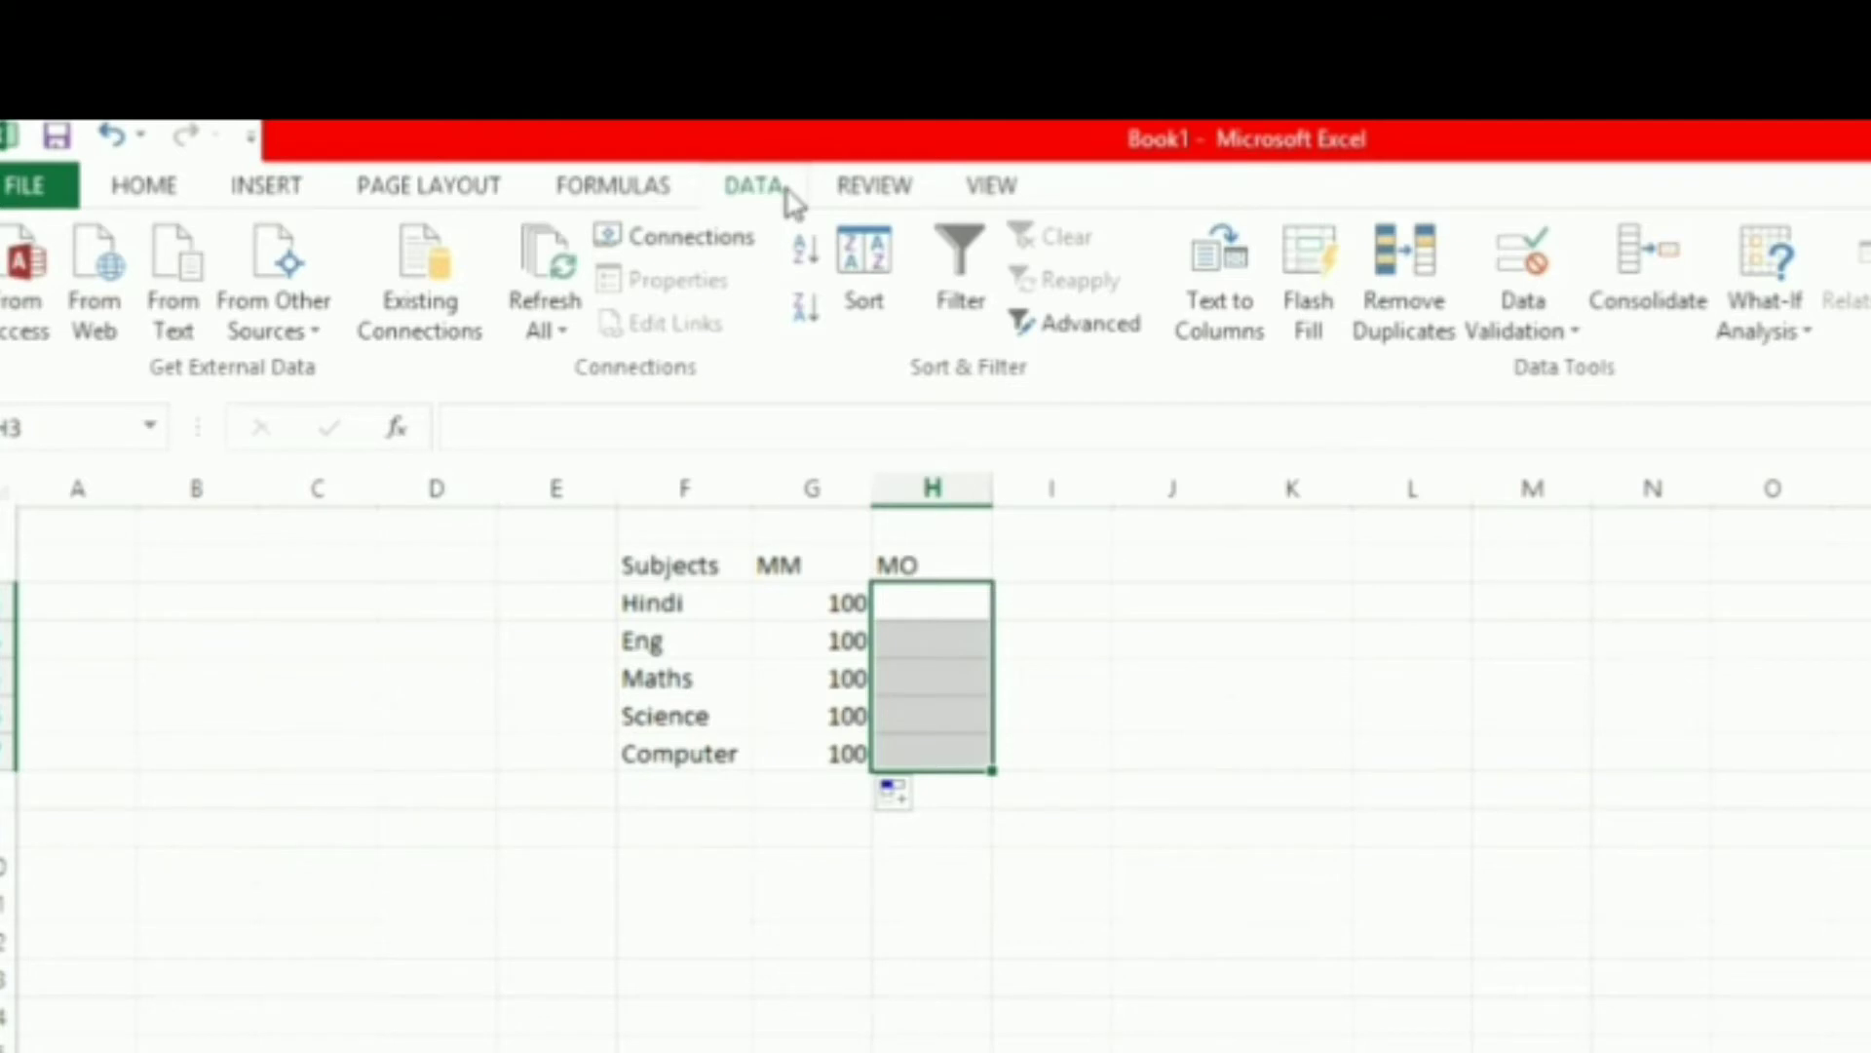
pyautogui.click(1490, 329)
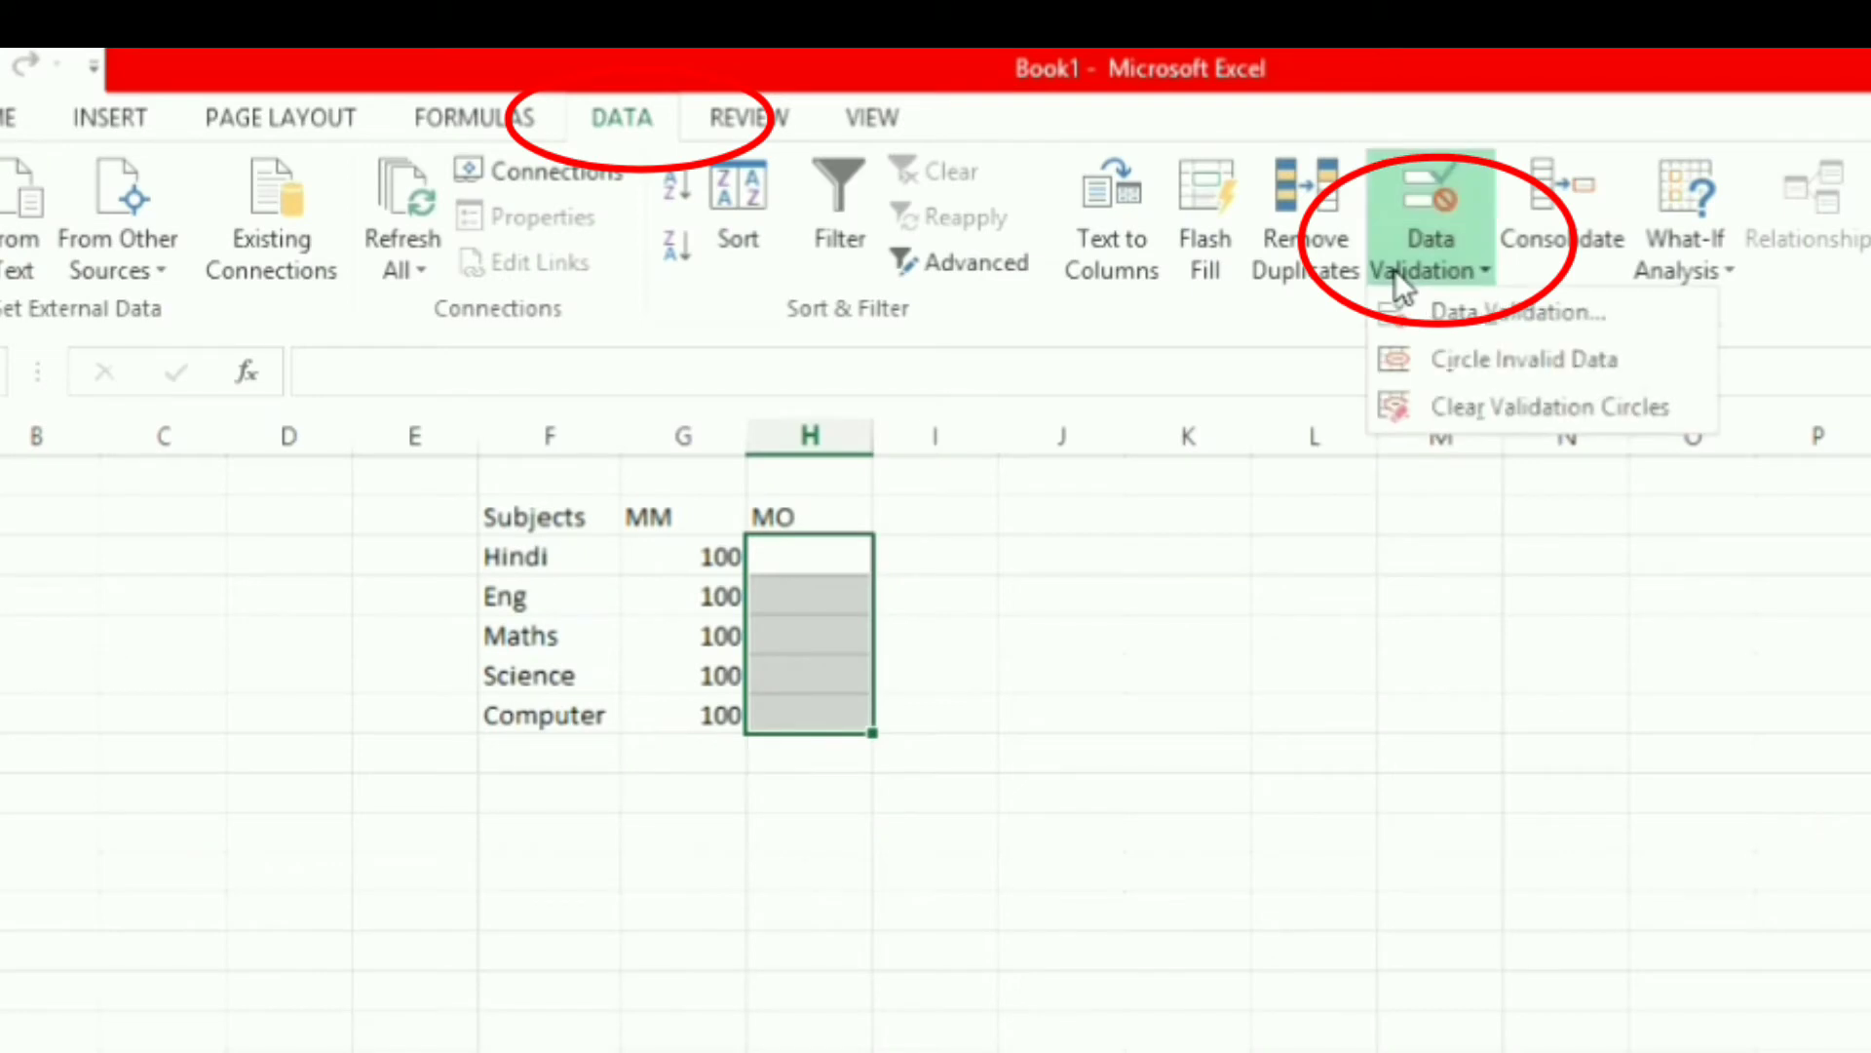
pyautogui.click(1443, 313)
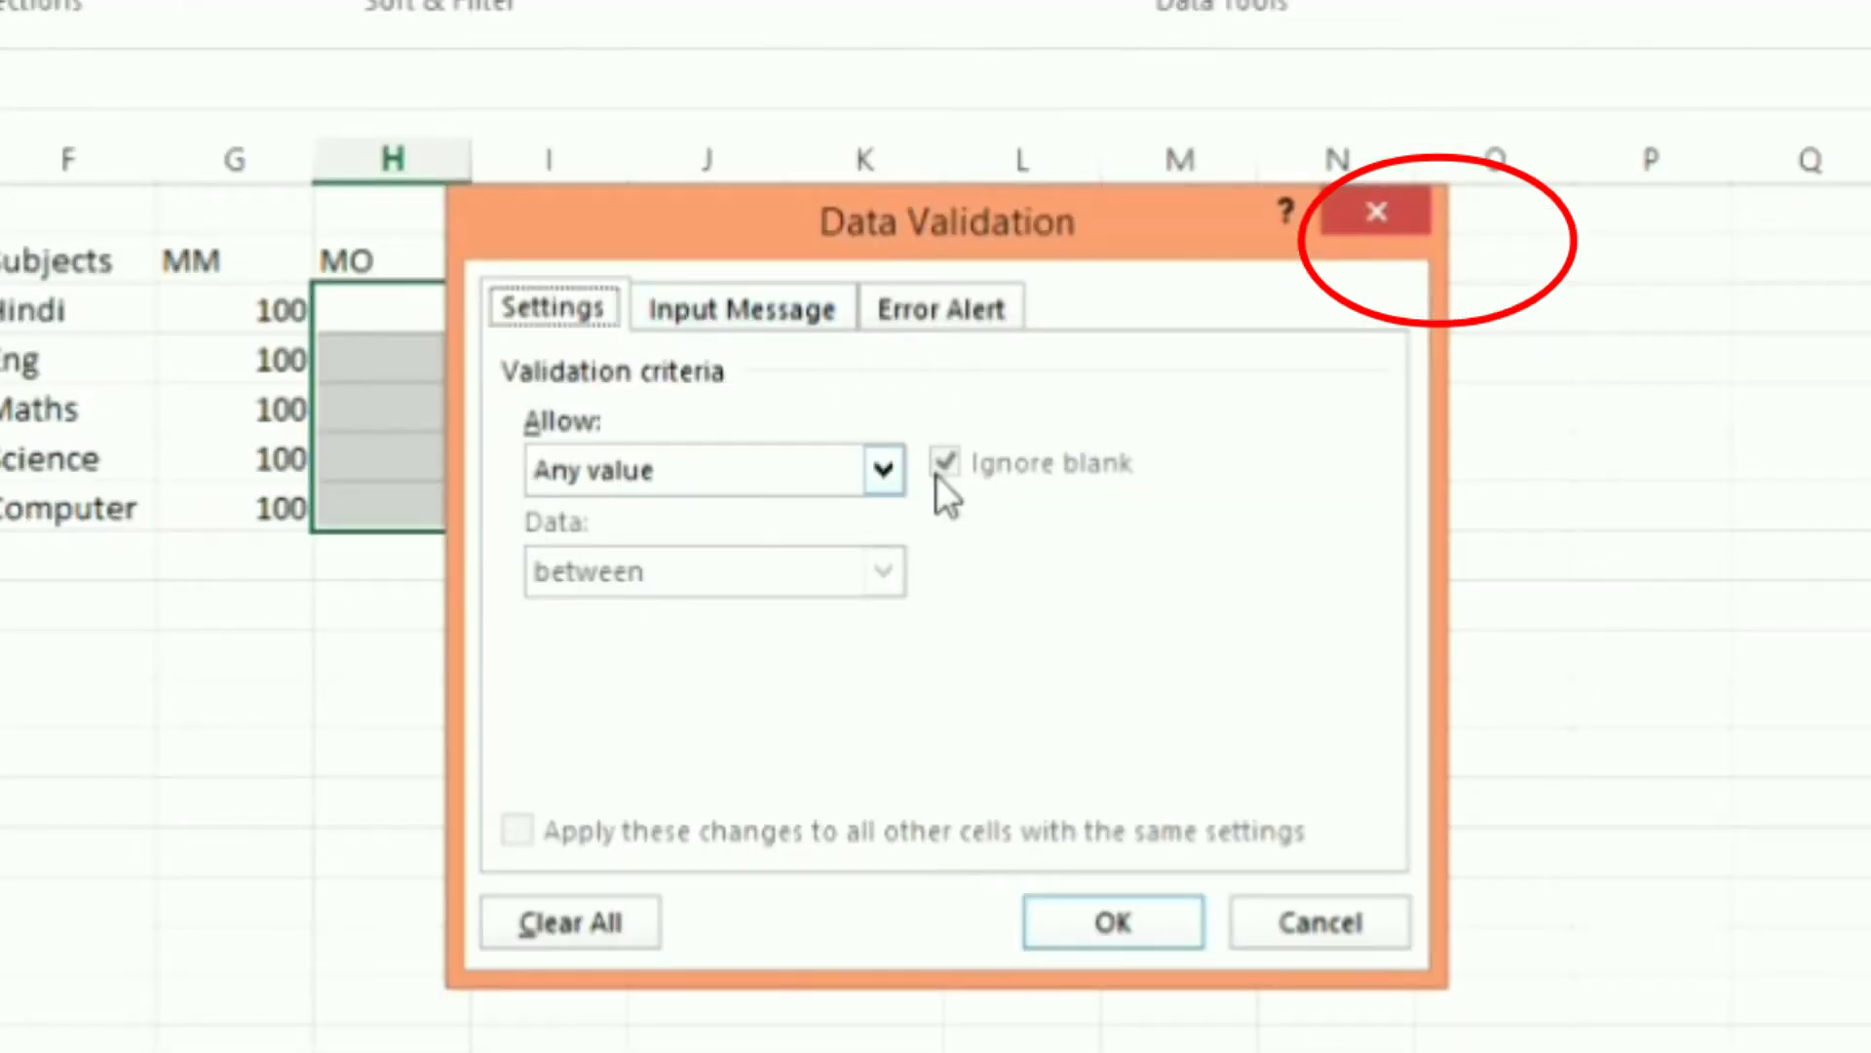
# - Restrict the MO cells to whole numbers between a minimum of 0 and a maximum of 100
pyautogui.click(892, 471)
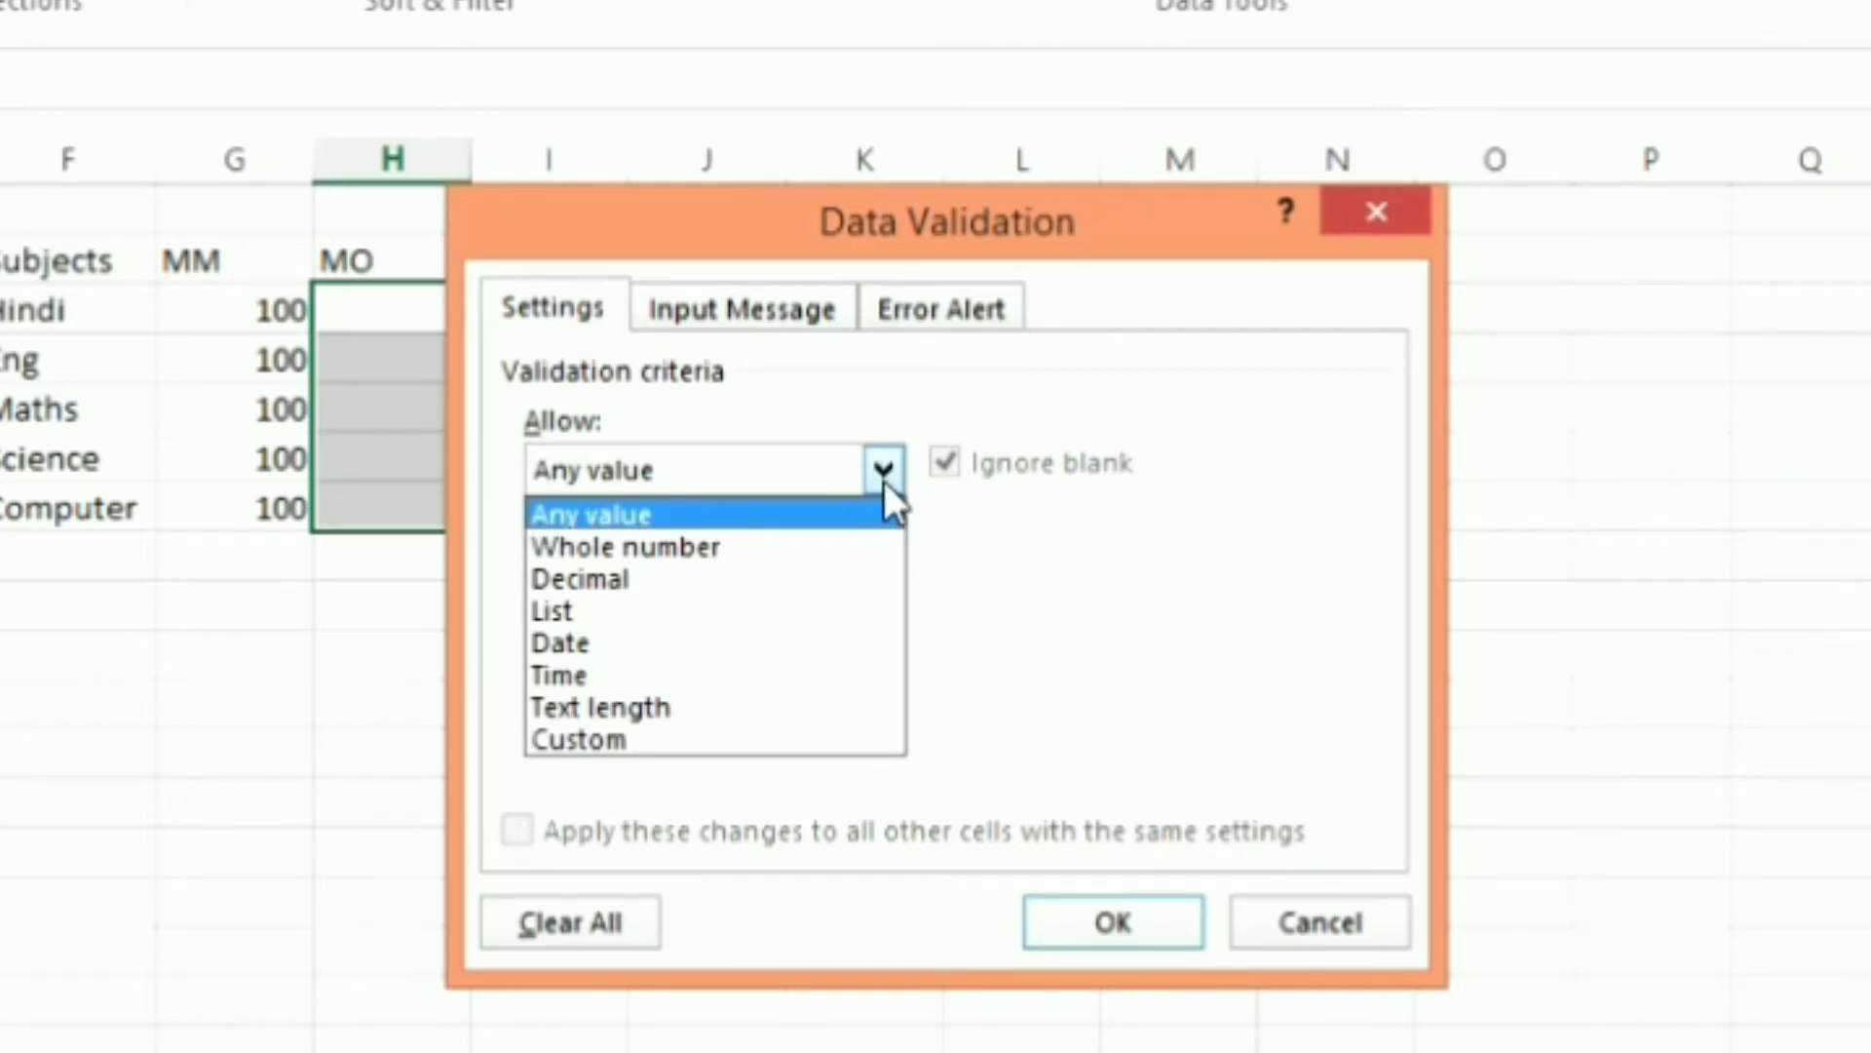
pyautogui.click(791, 542)
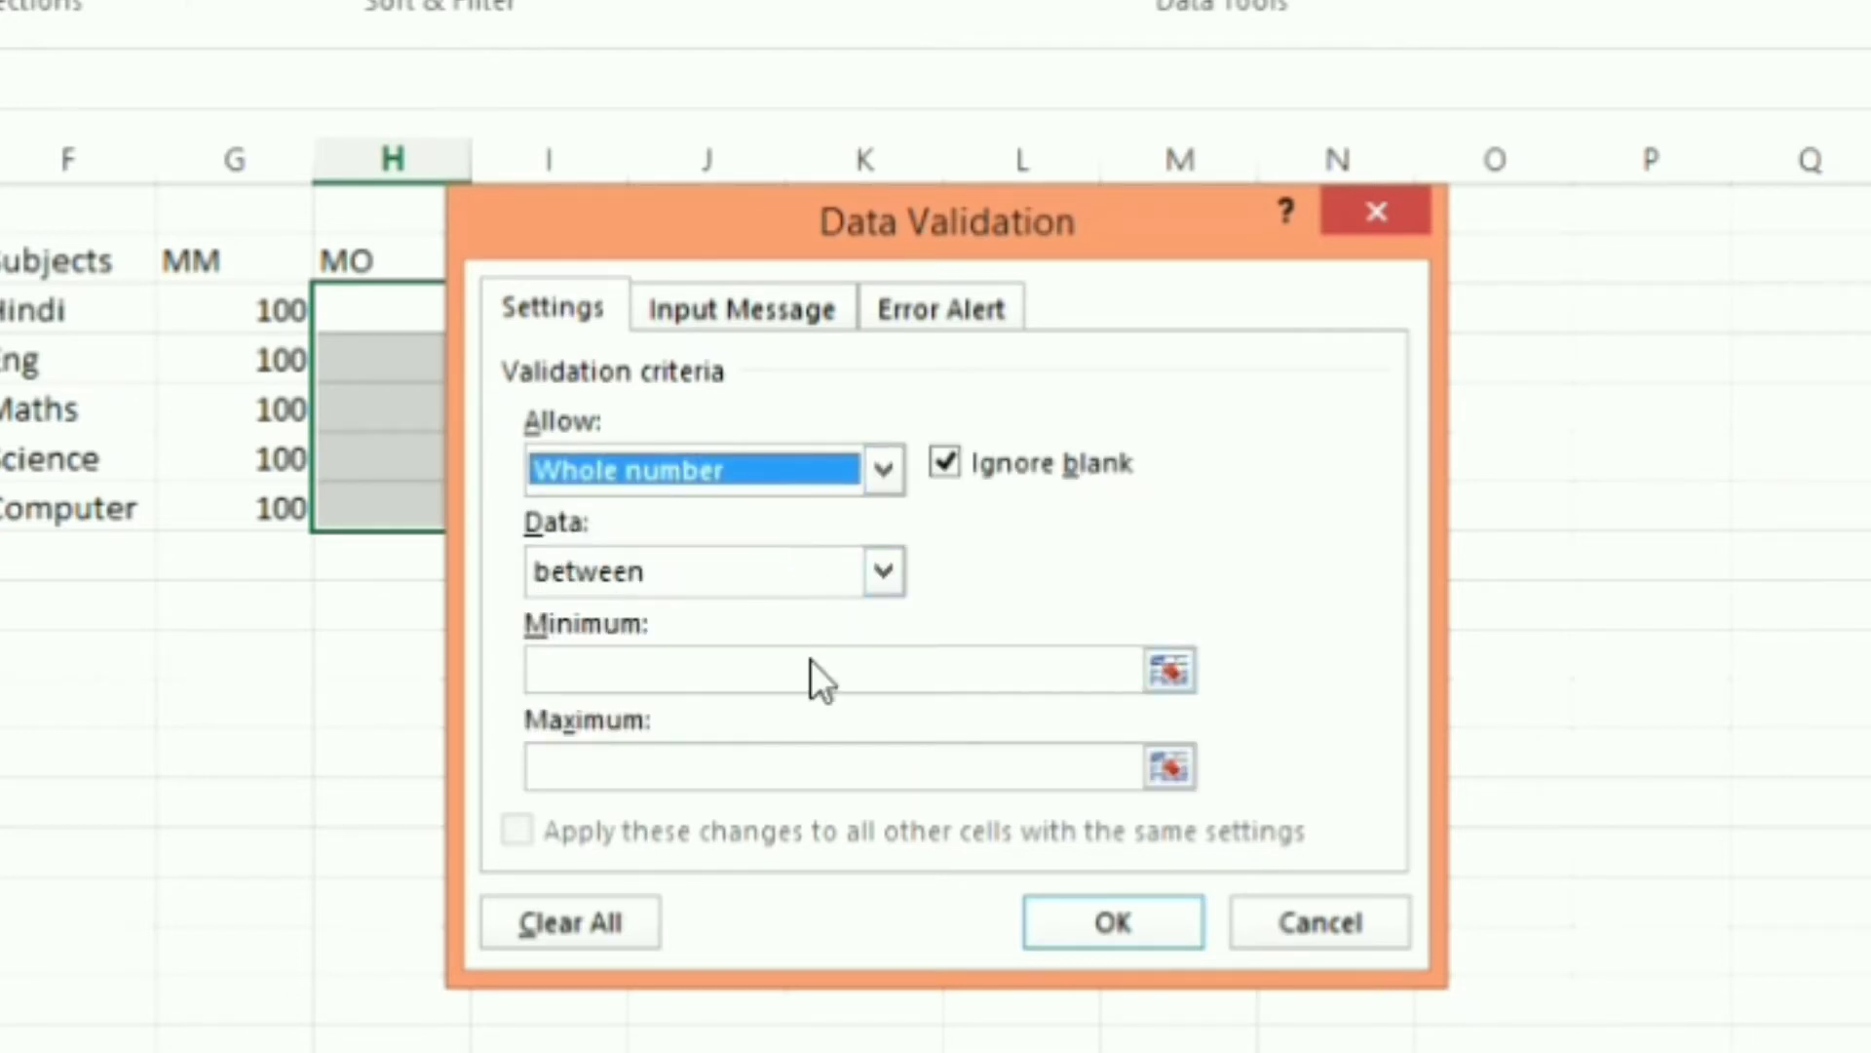
pyautogui.click(785, 670)
pyautogui.write('0')
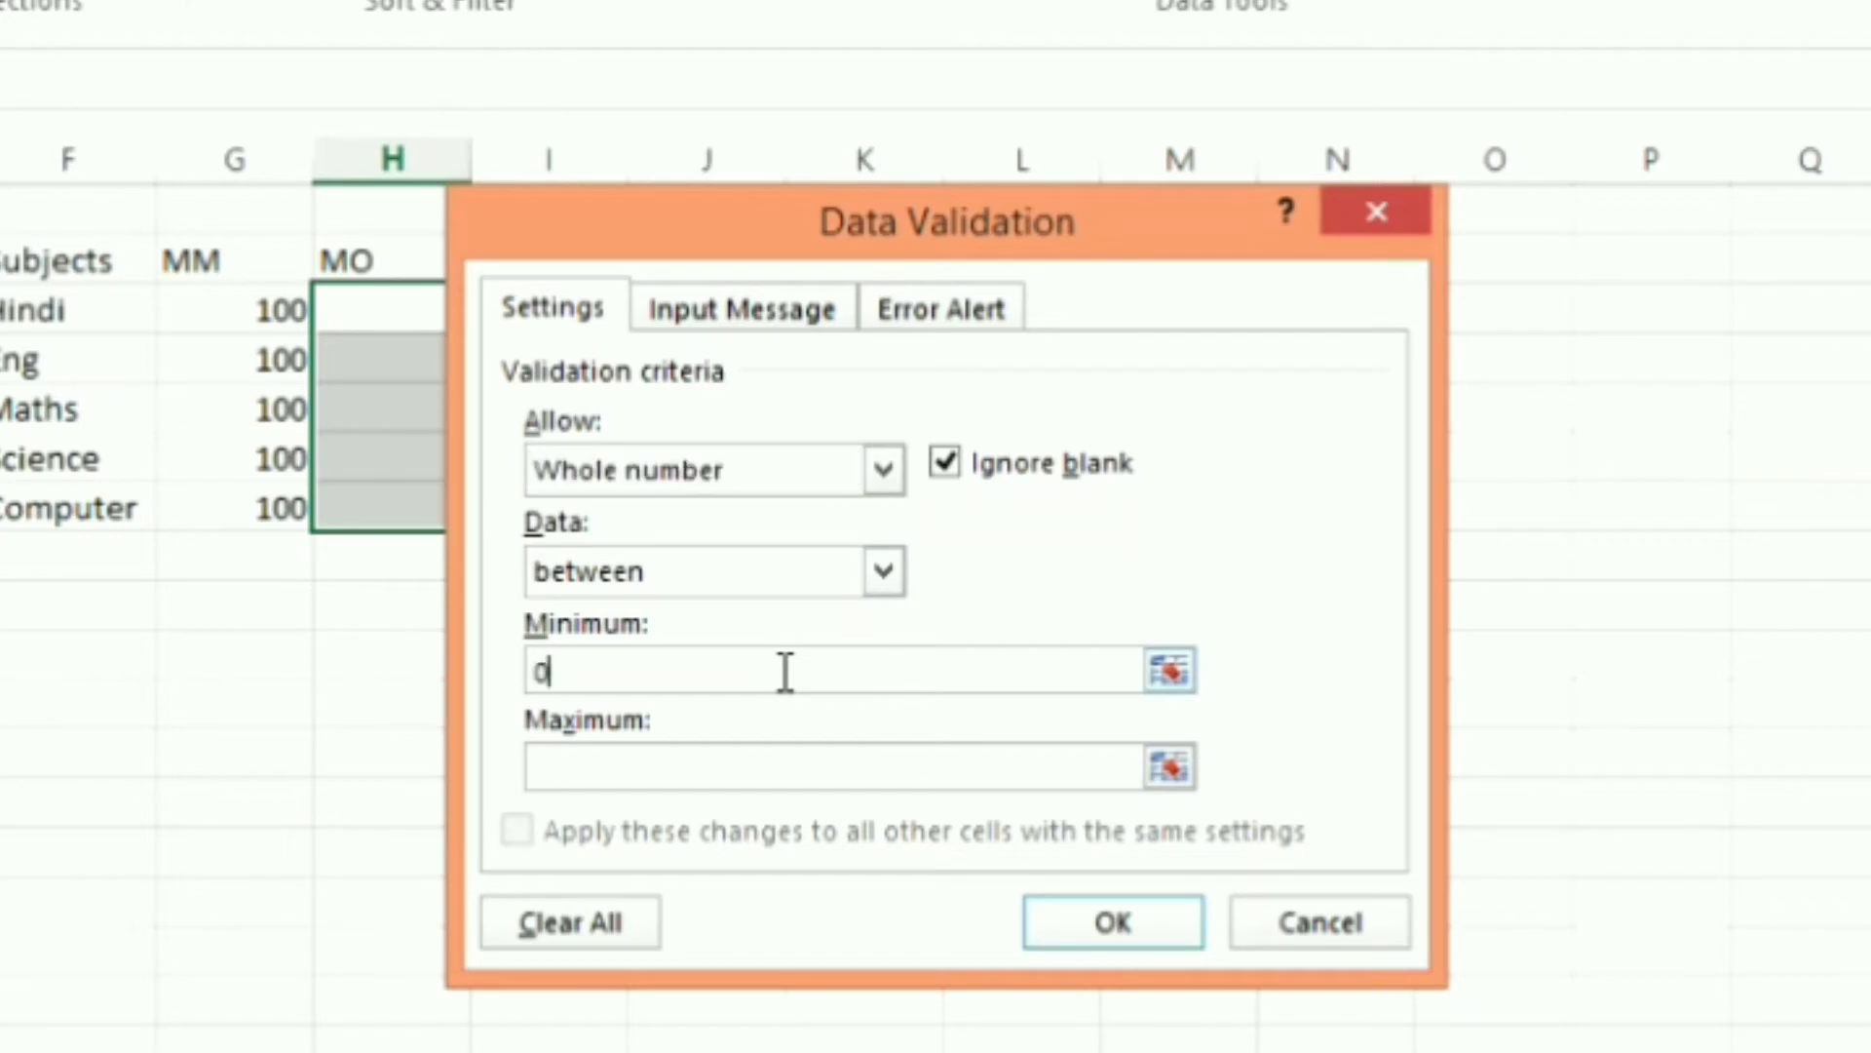
pyautogui.click(737, 769)
pyautogui.write('100')
# - Add an input message titled "Obtained marks" with the text "Enter the marks obtained"
pyautogui.click(745, 308)
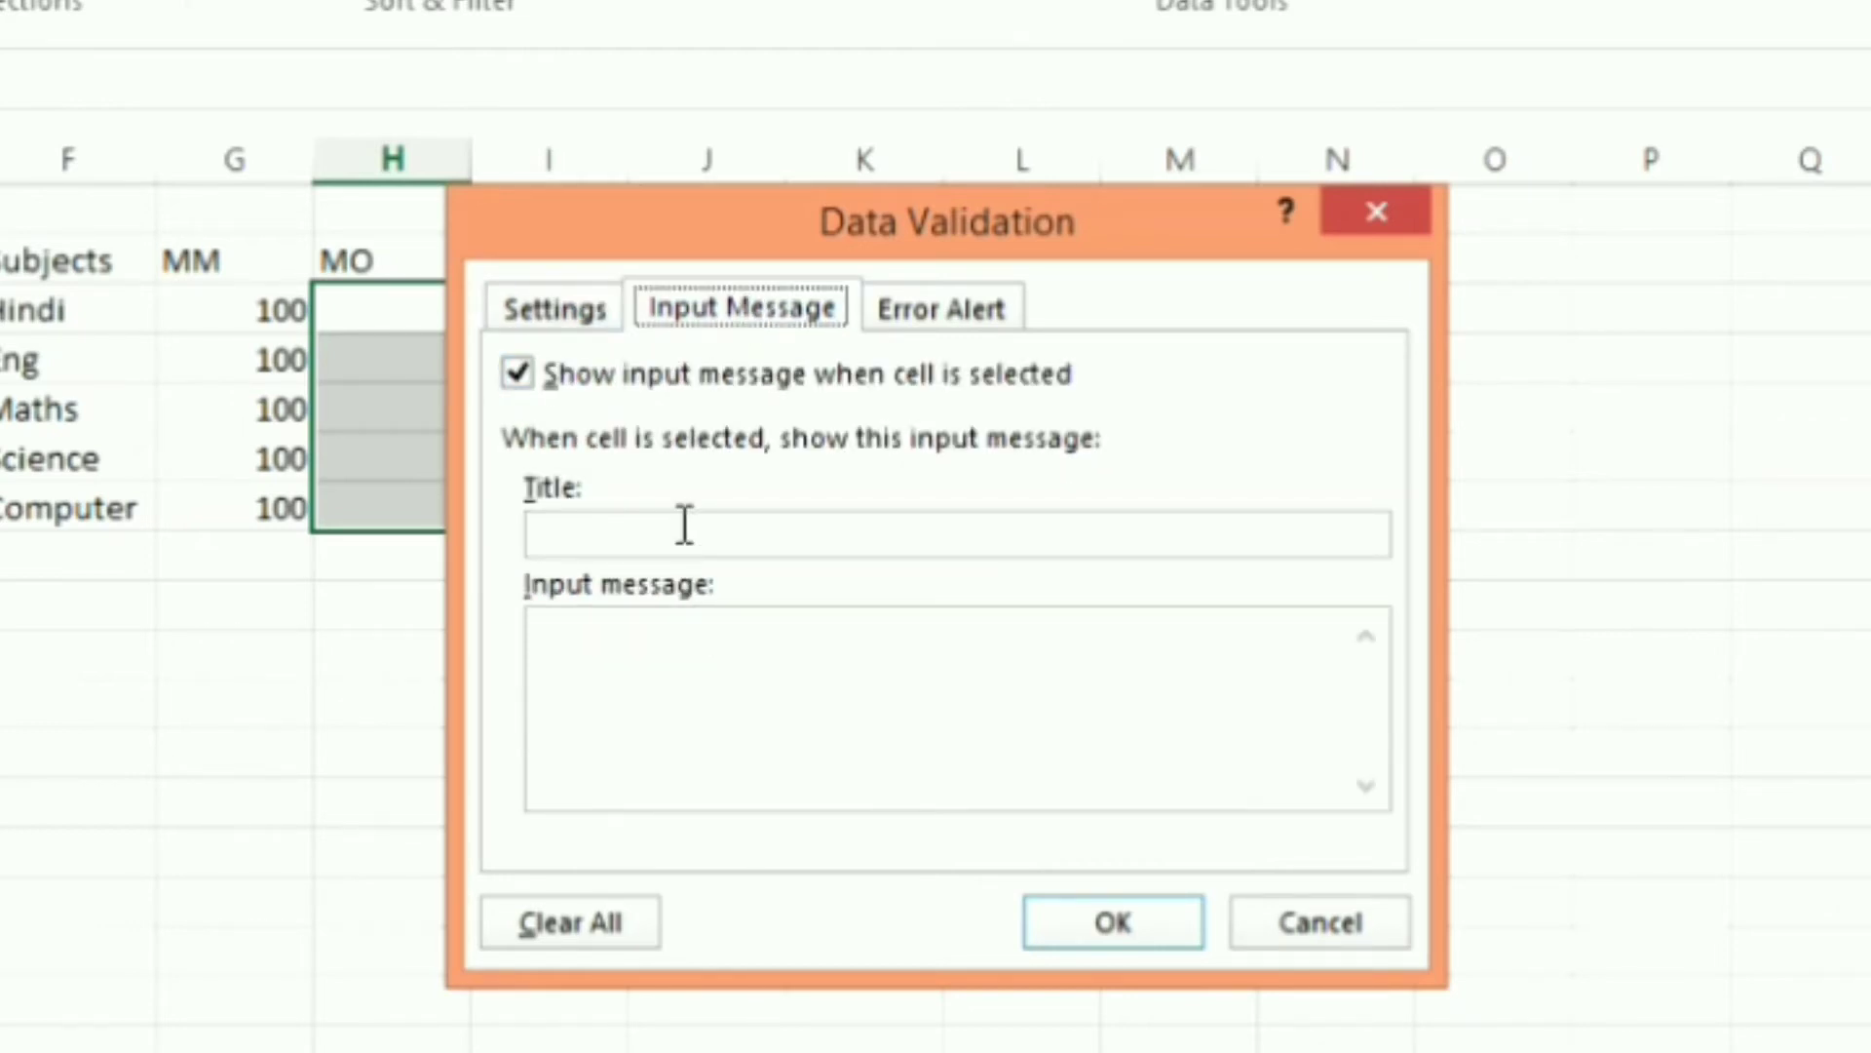
pyautogui.click(801, 701)
pyautogui.write('Enter the marks obtained')
pyautogui.click(768, 536)
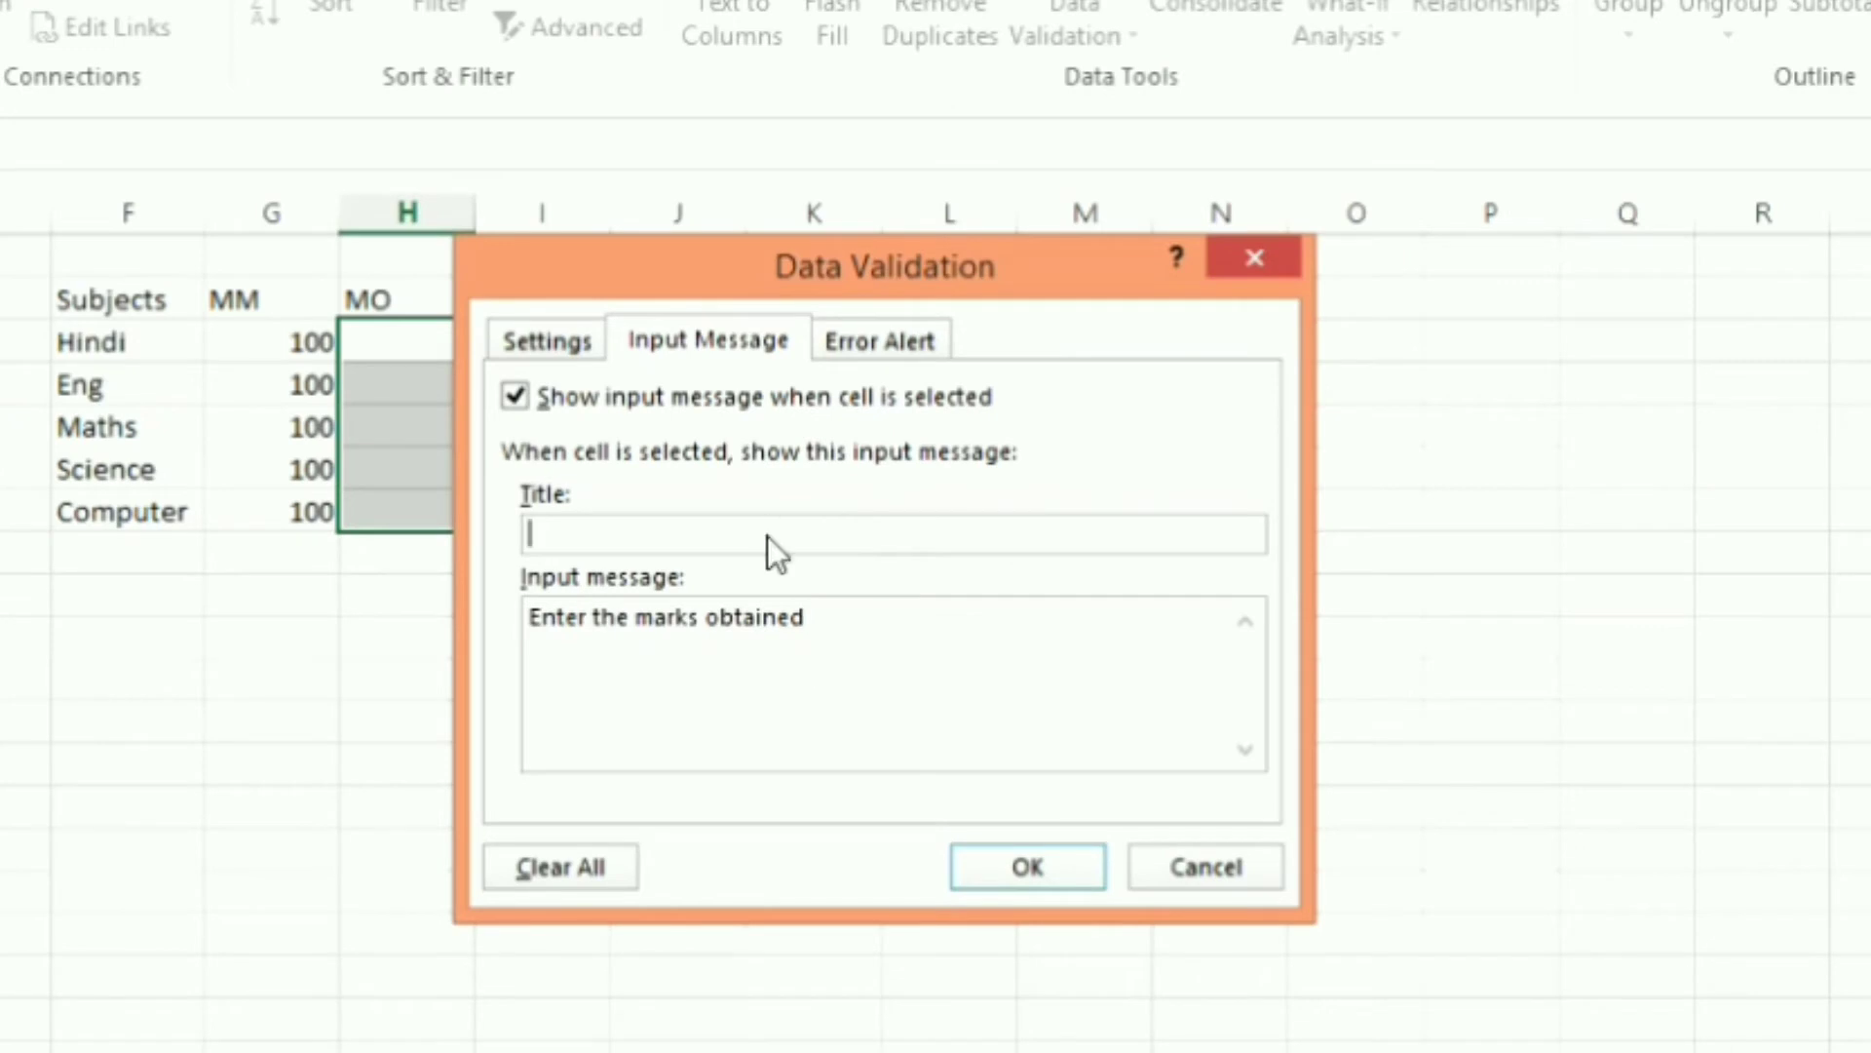
pyautogui.write('Obtained ')
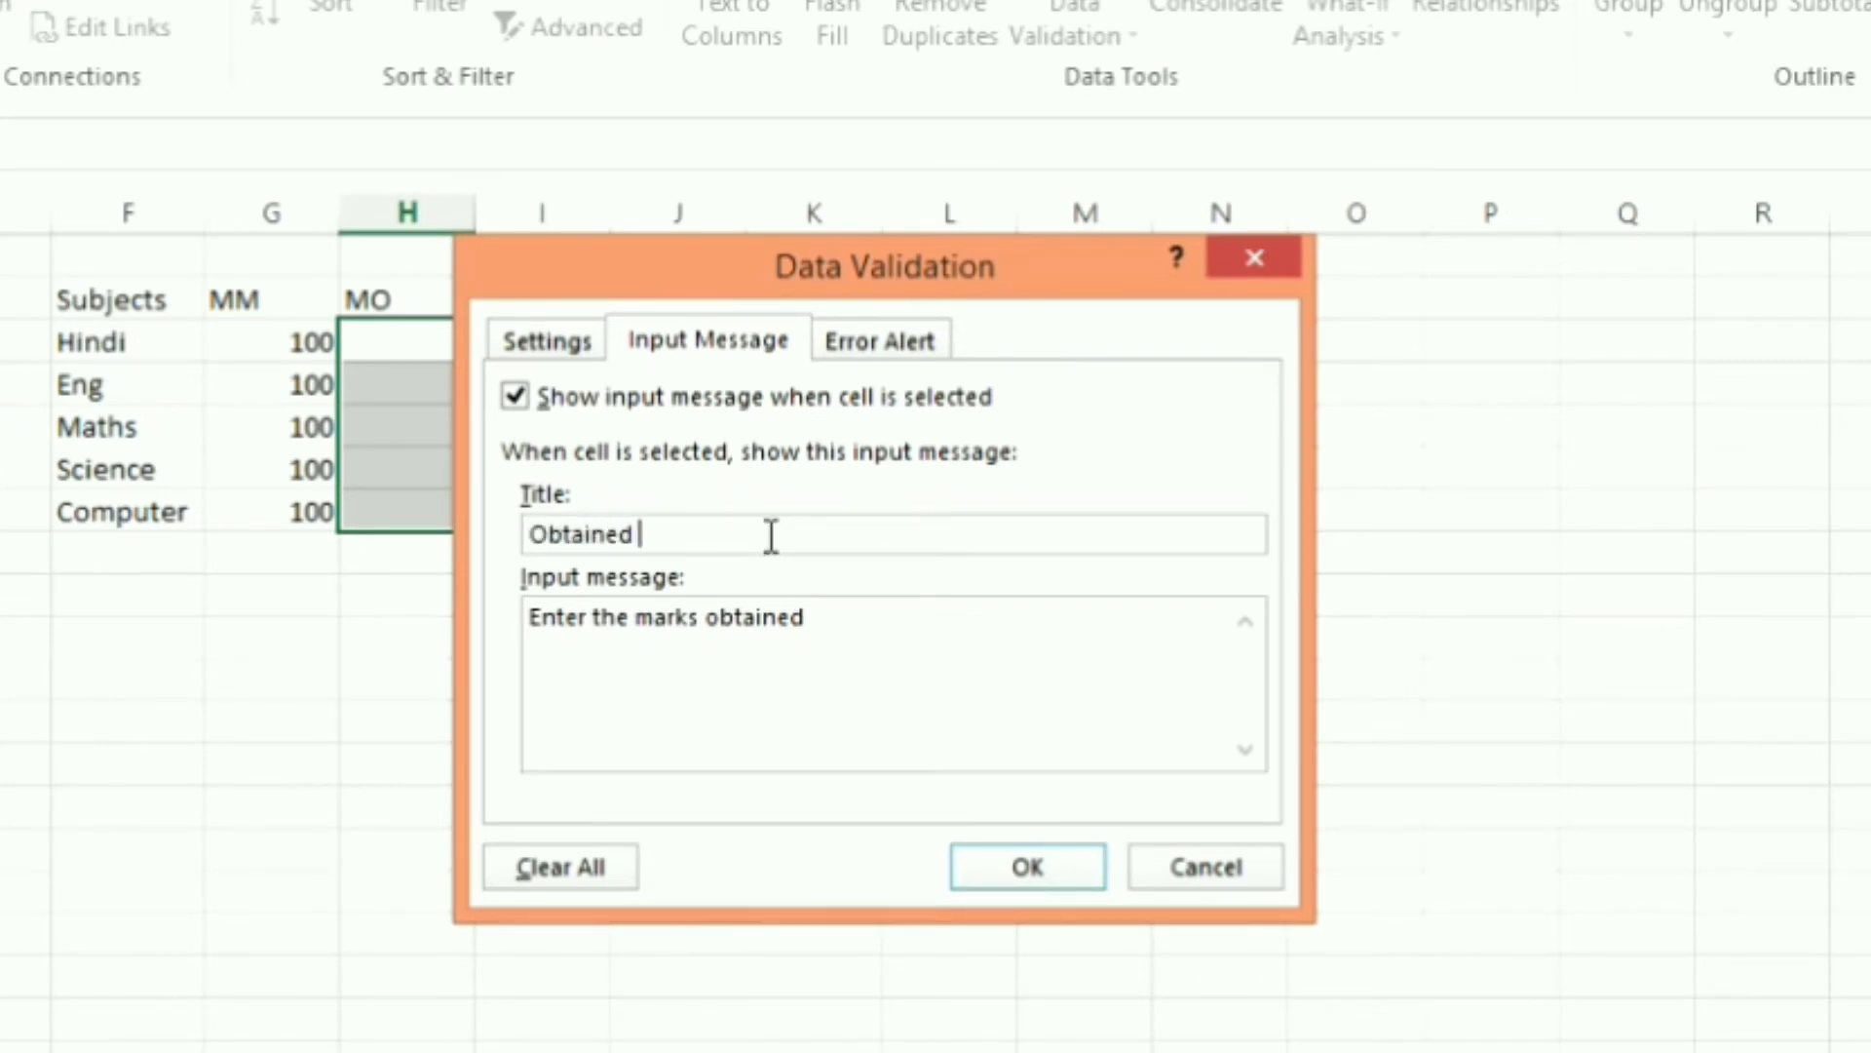
pyautogui.write('marks')
# - Add a Stop error alert titled "Invalid input" with the message "obtained marks must be between 0 and 100", and apply the validation
pyautogui.click(910, 338)
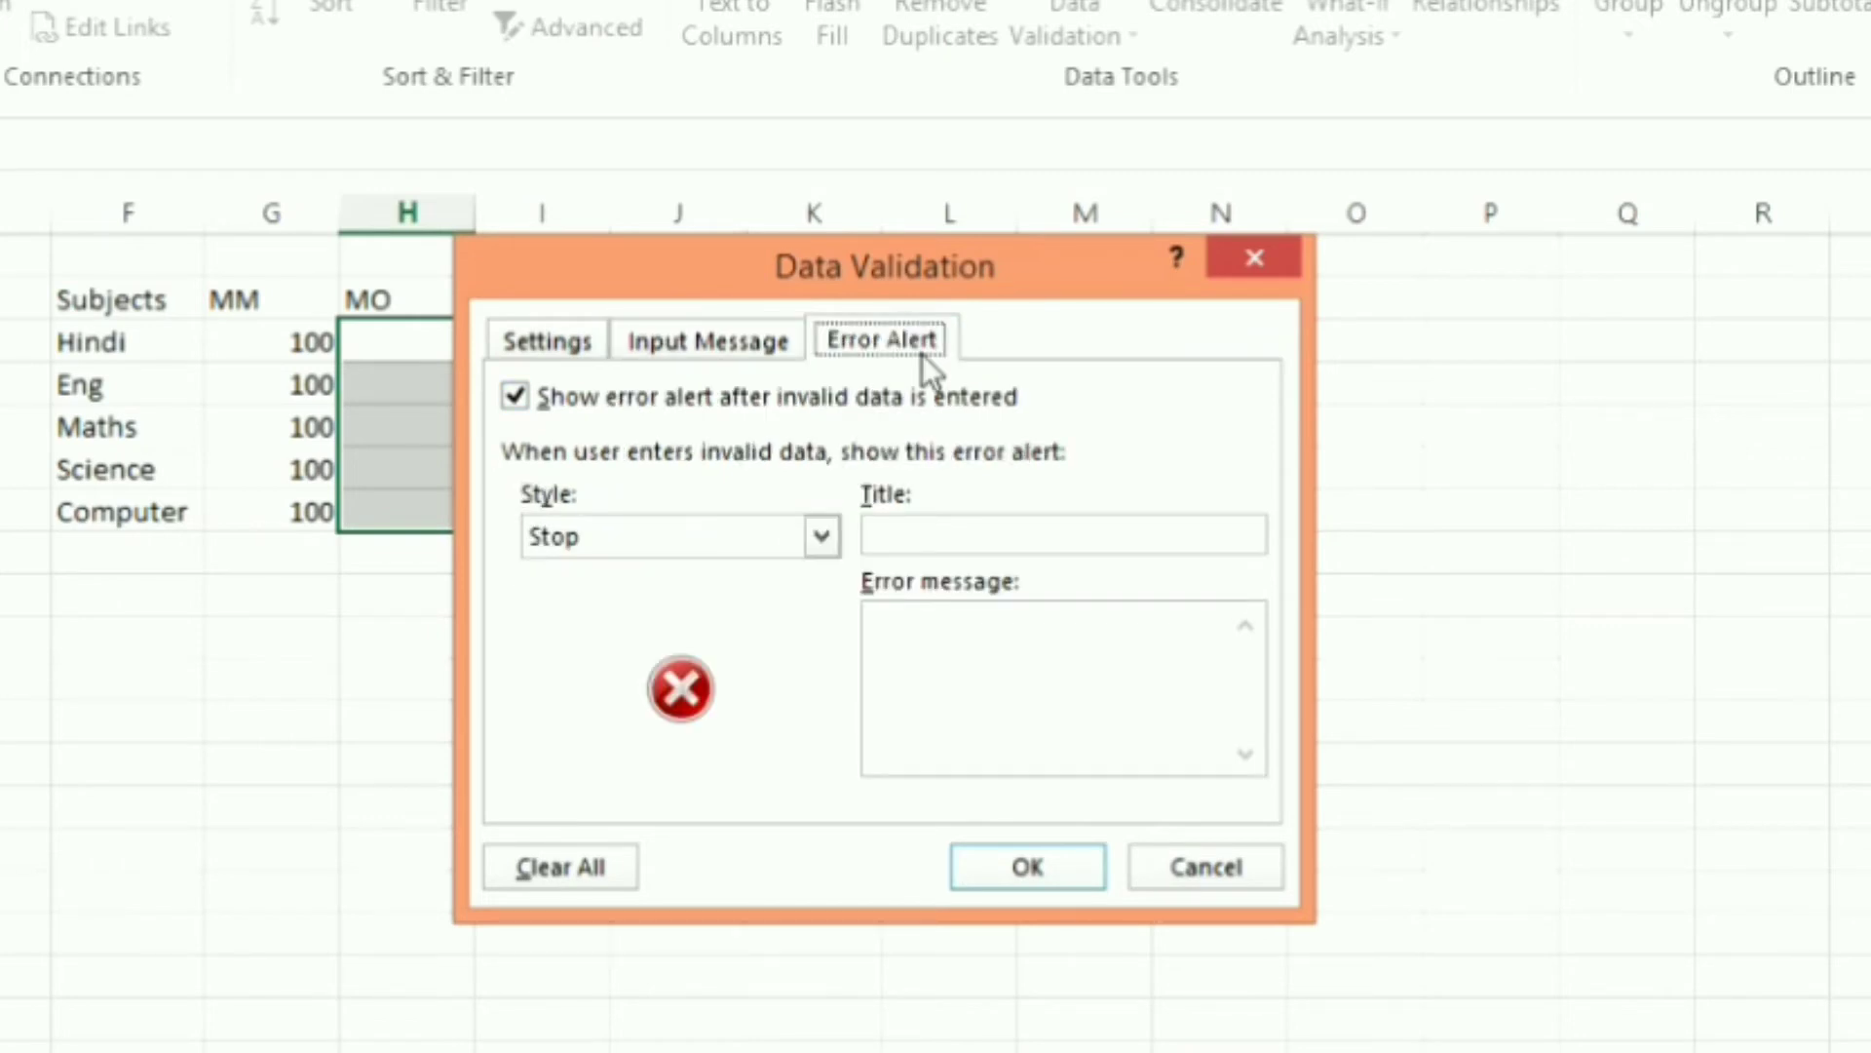
pyautogui.click(1033, 537)
pyautogui.write('In')
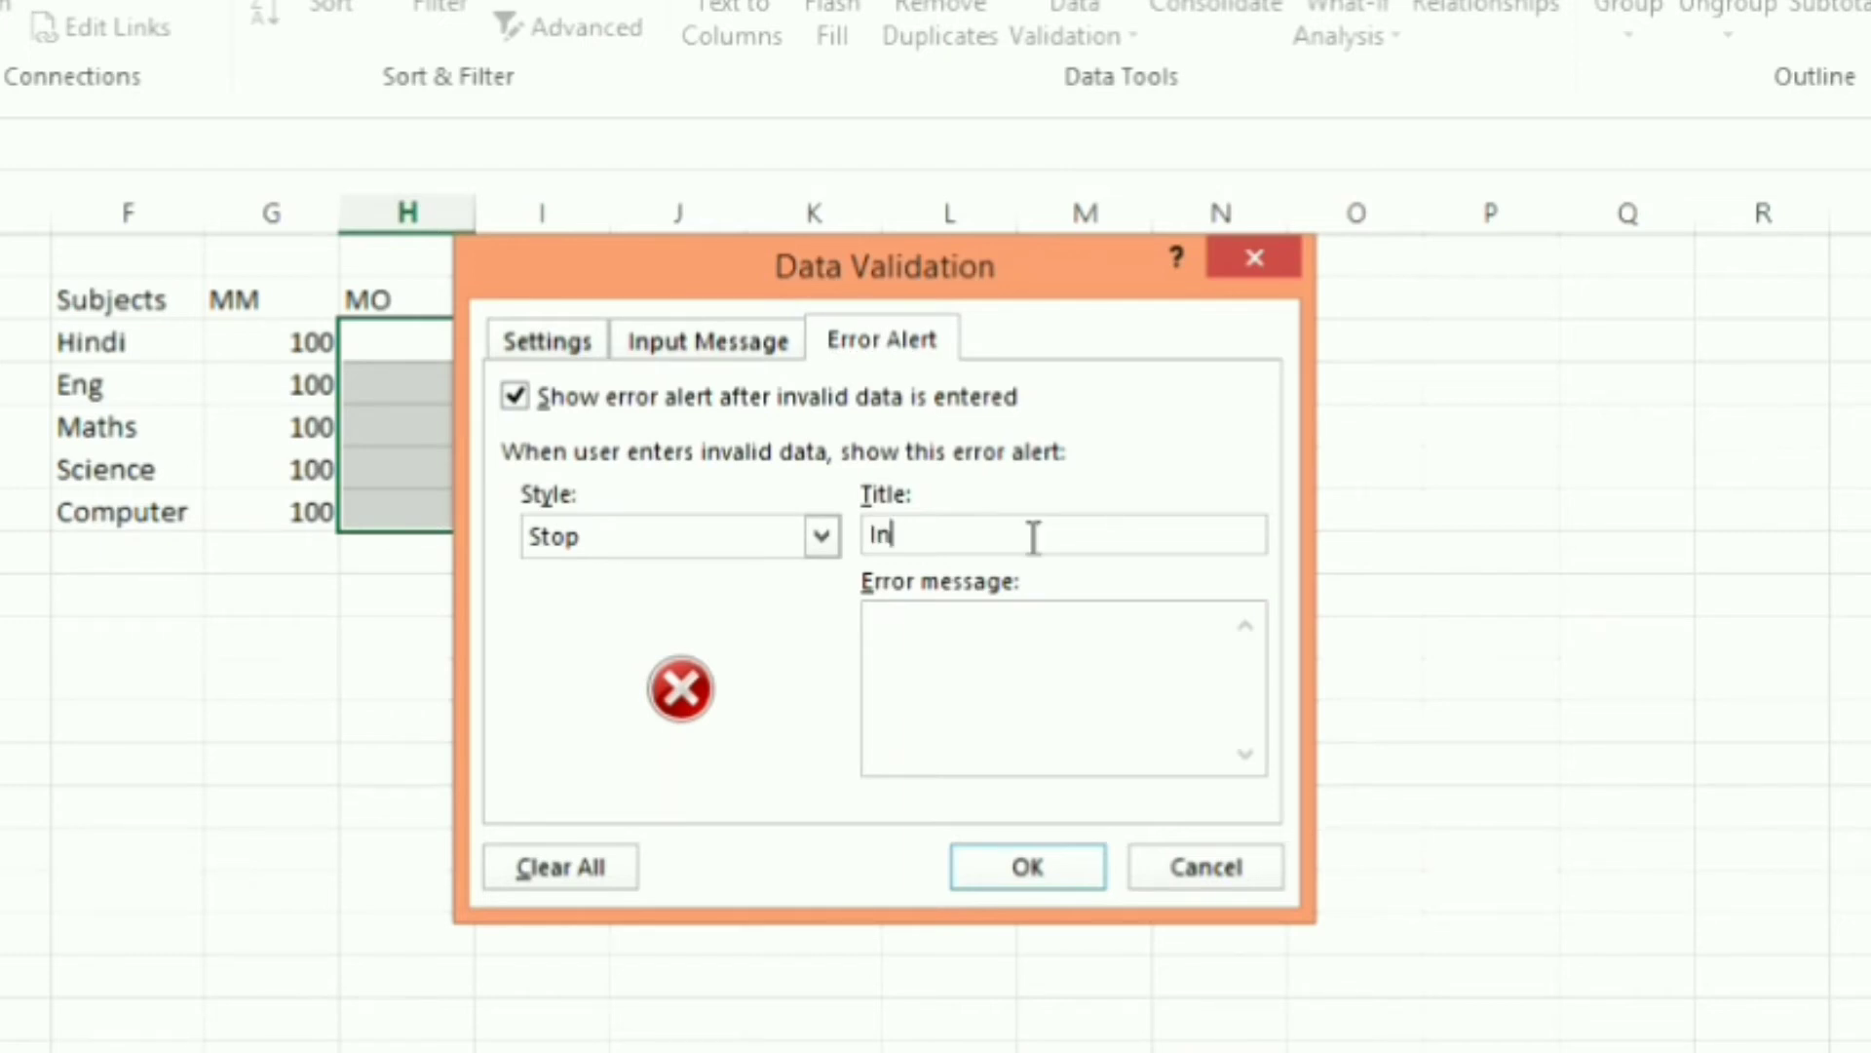
pyautogui.write('valid input')
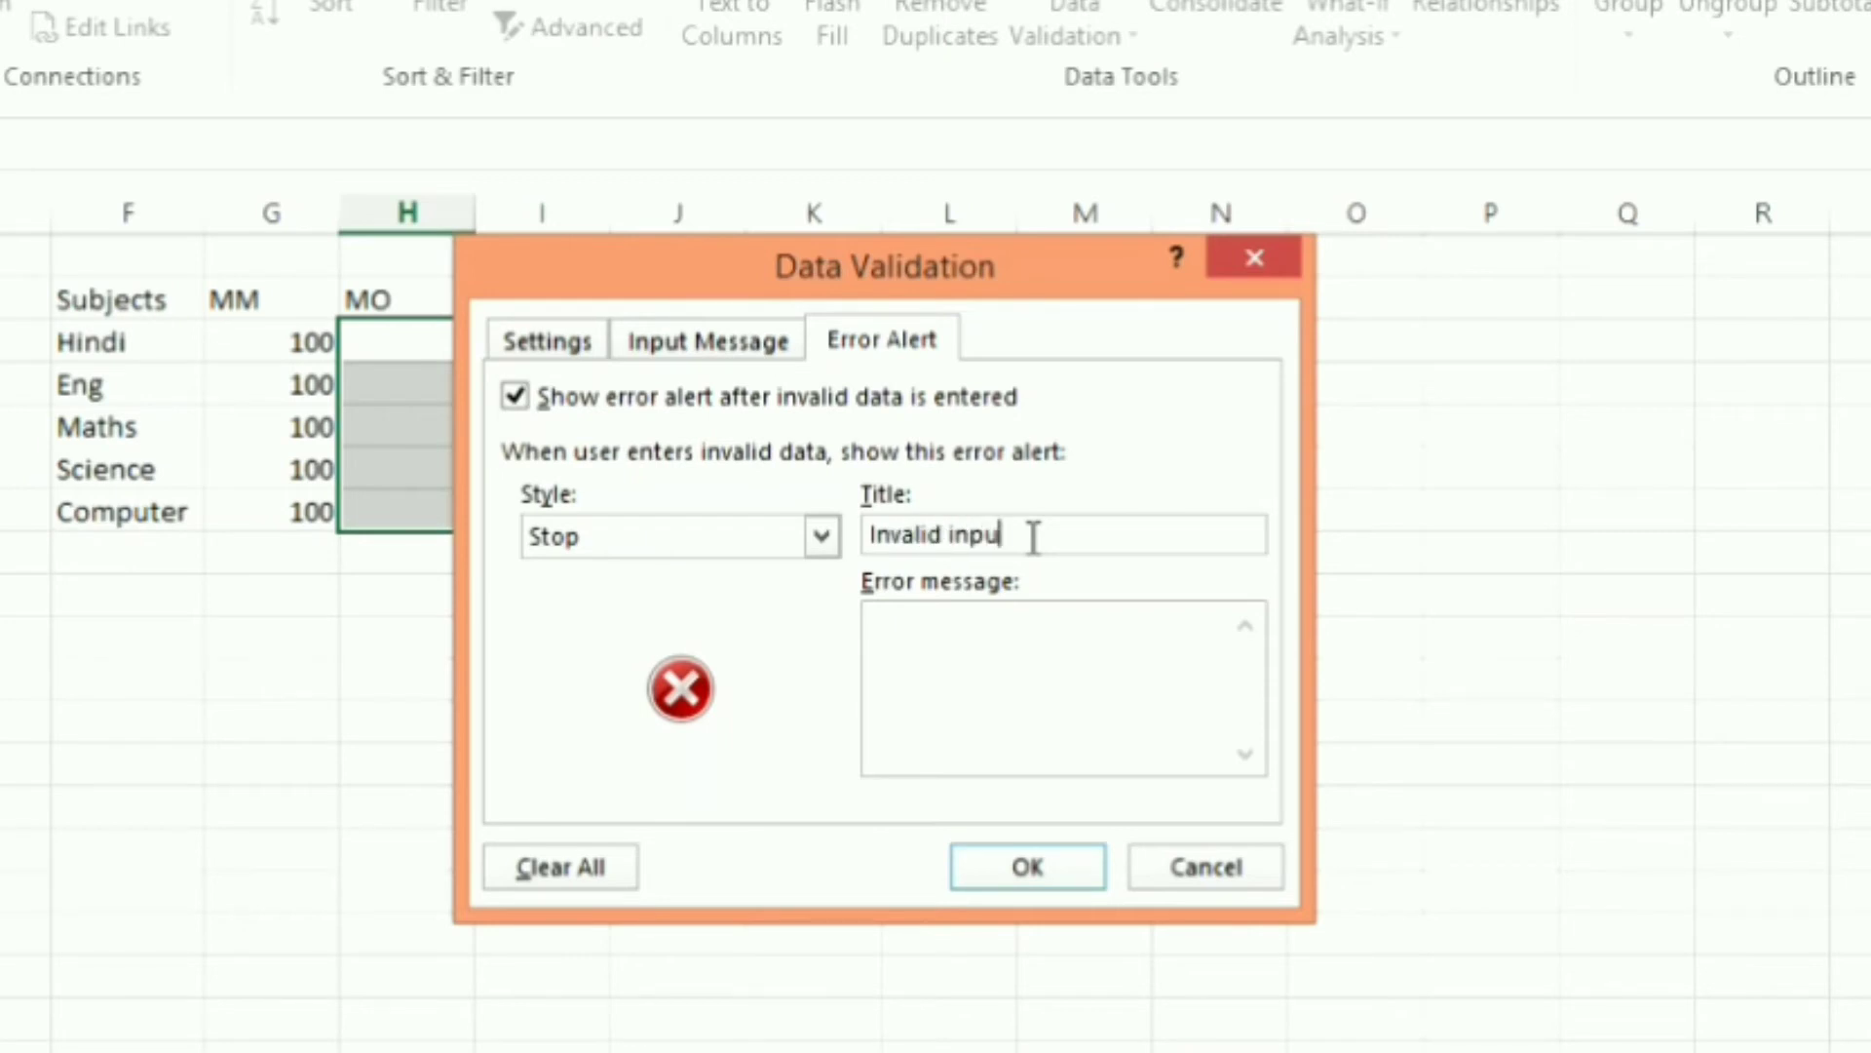
pyautogui.click(1032, 657)
pyautogui.write('obtained')
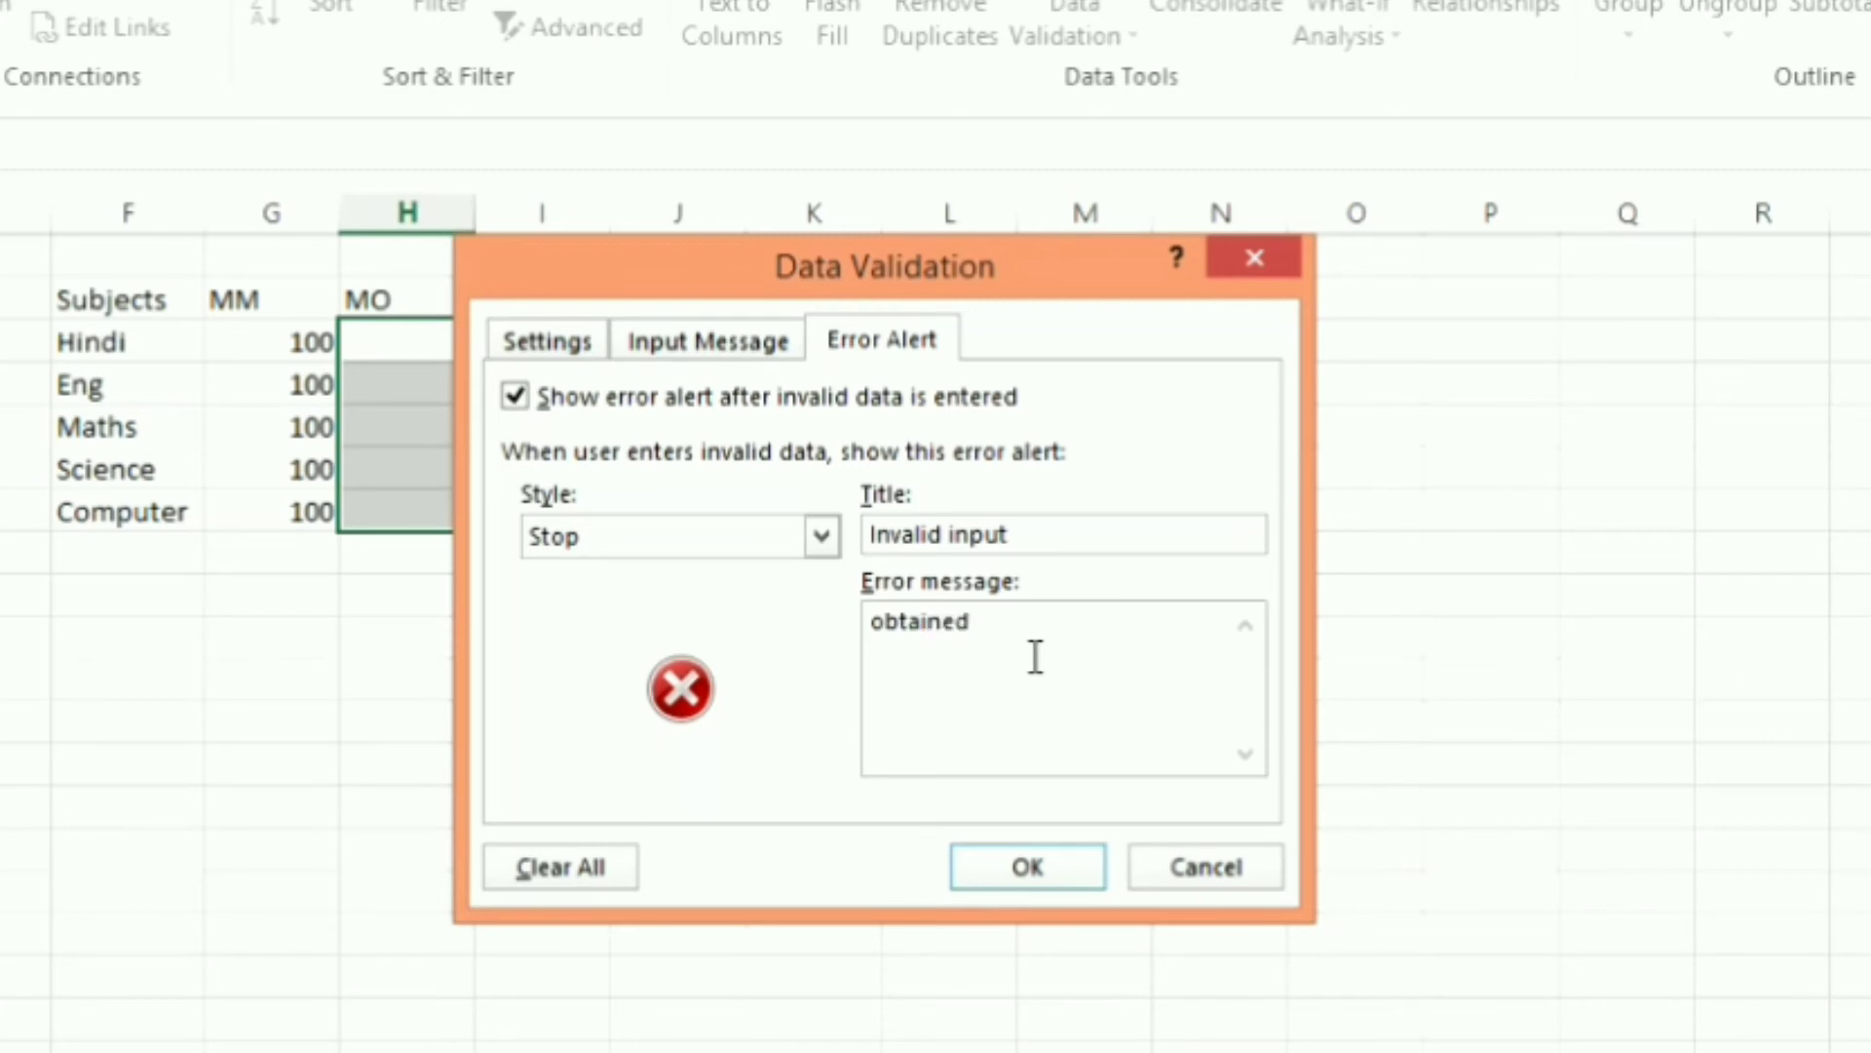
pyautogui.write(' marks must b')
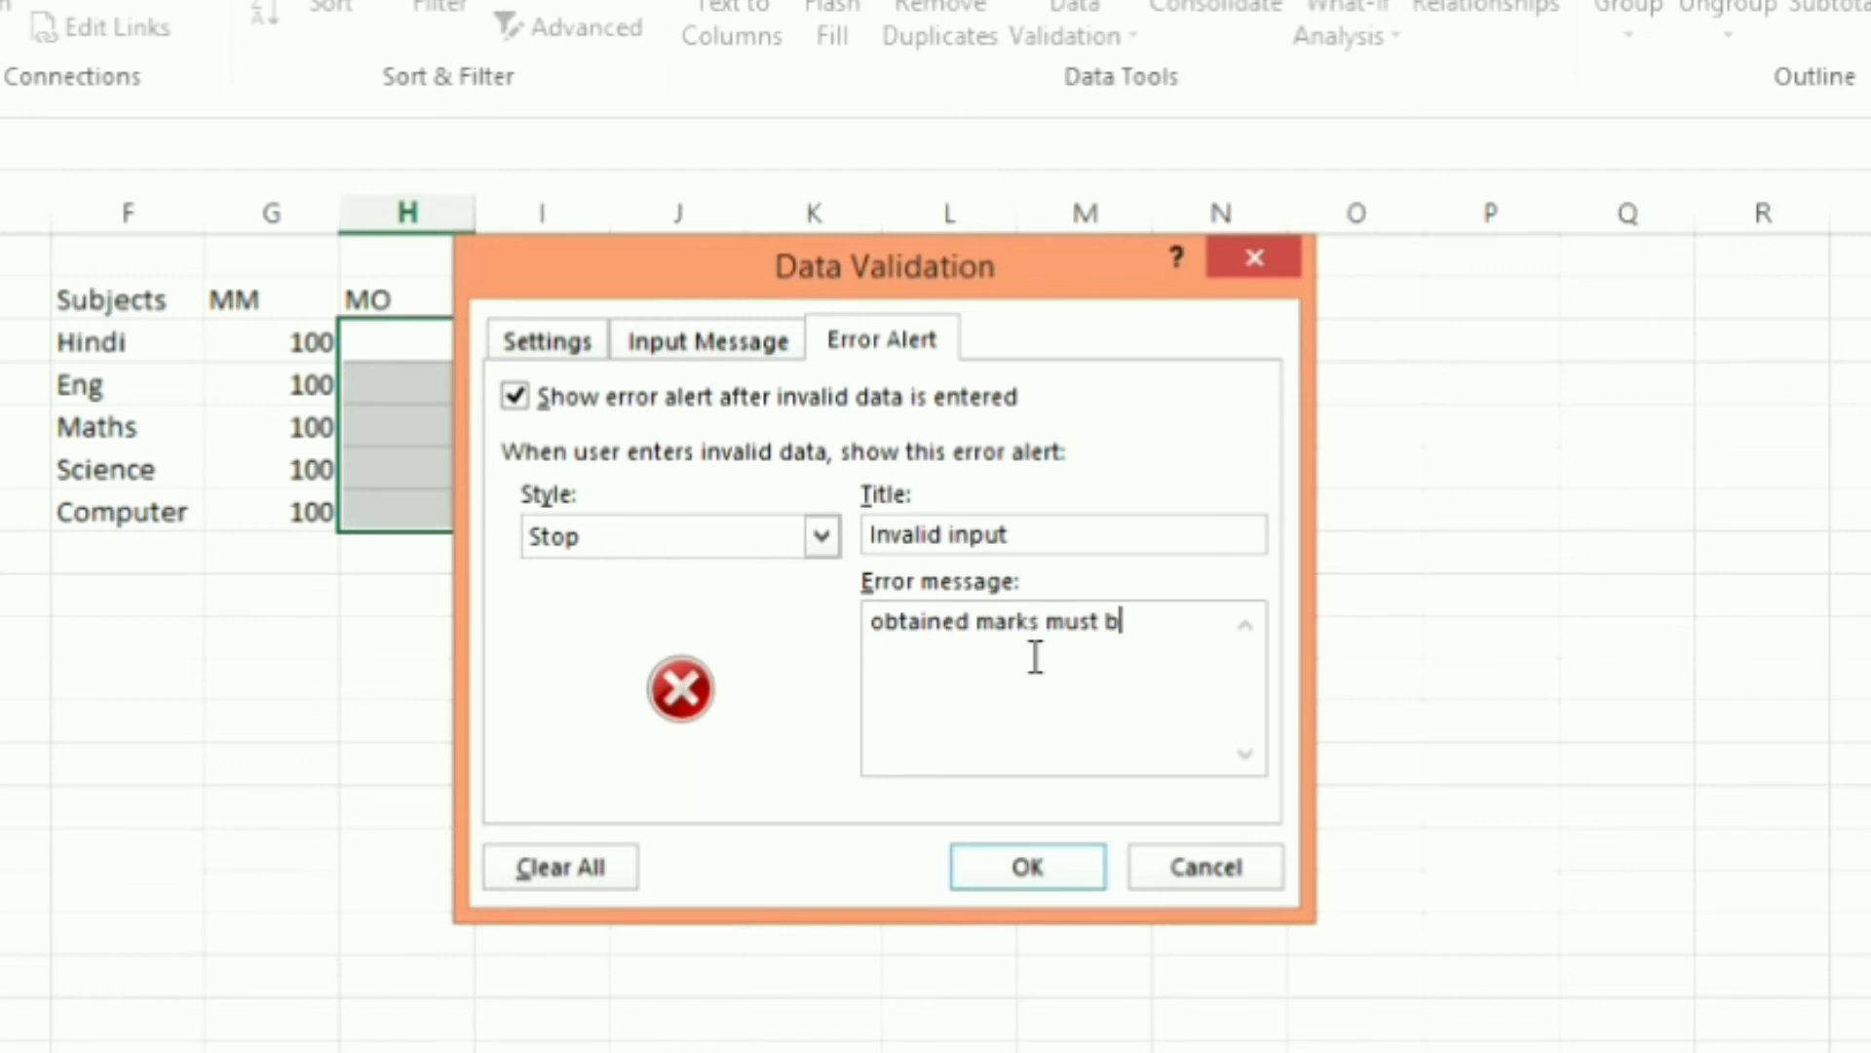
pyautogui.write('e between ')
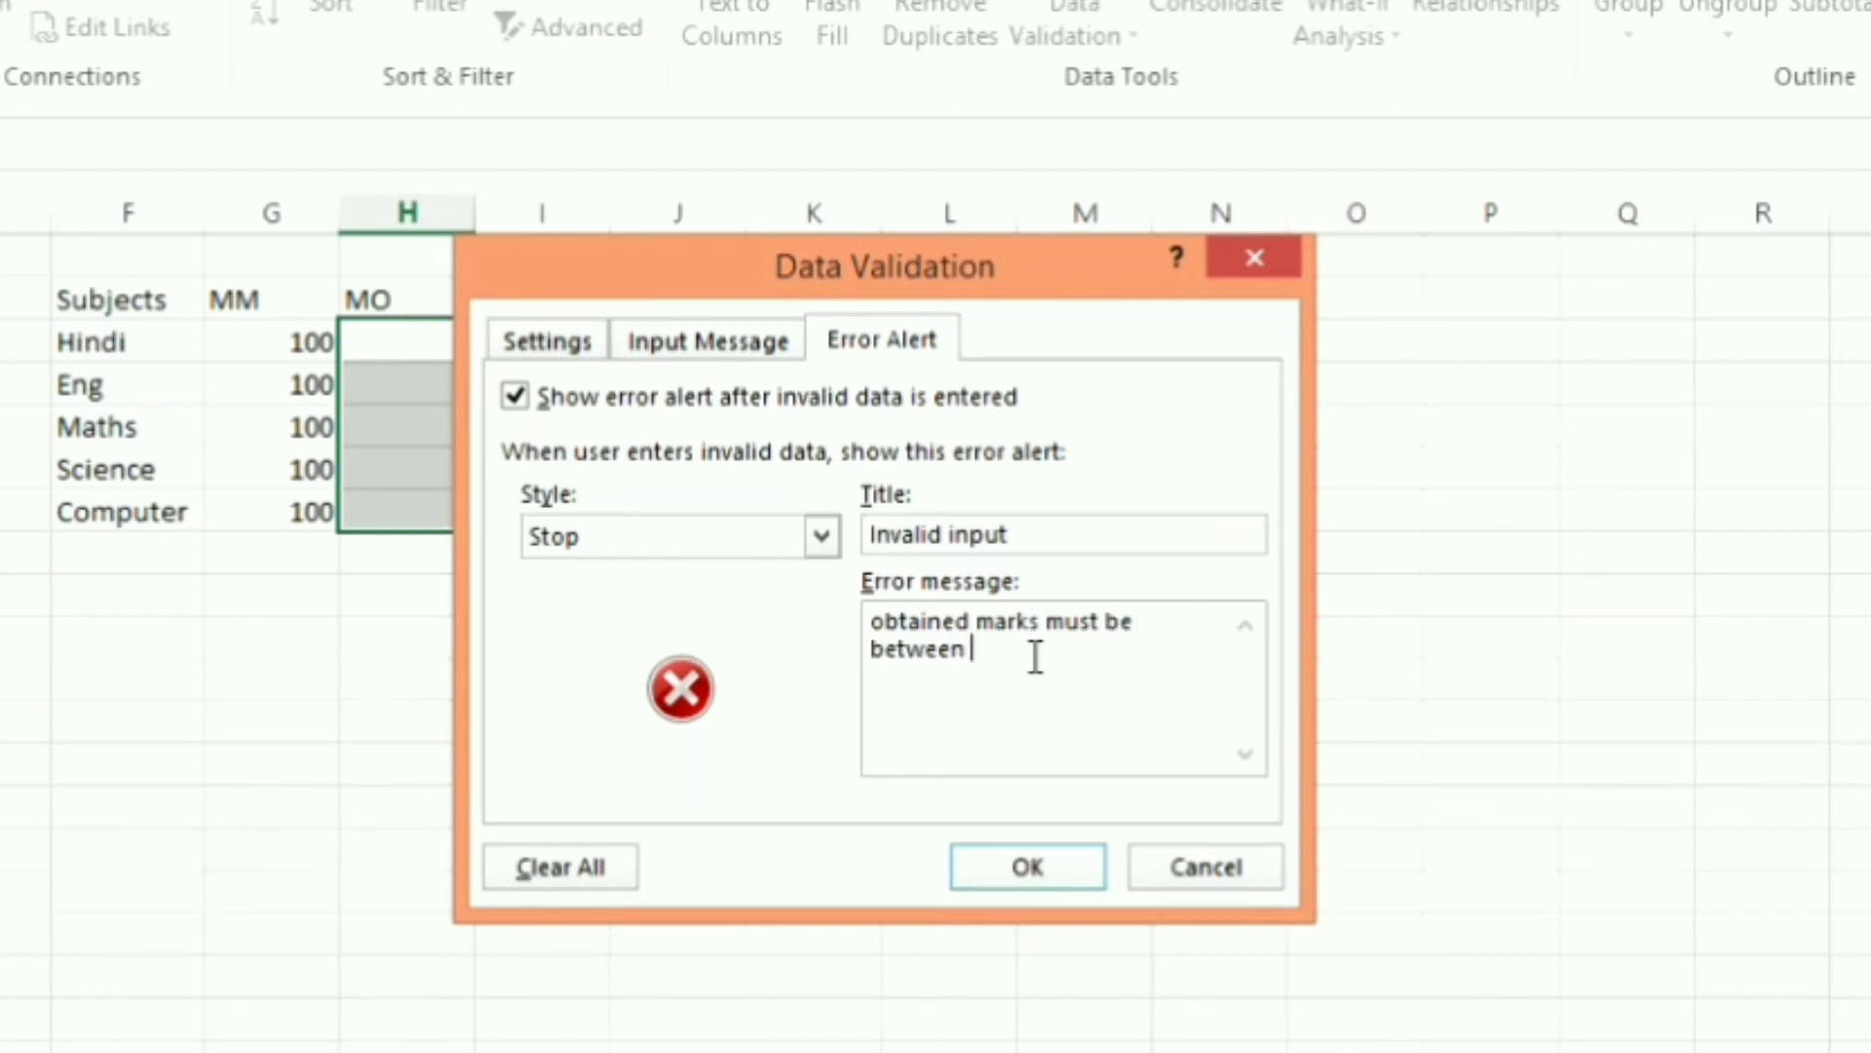
pyautogui.write('0 and 100')
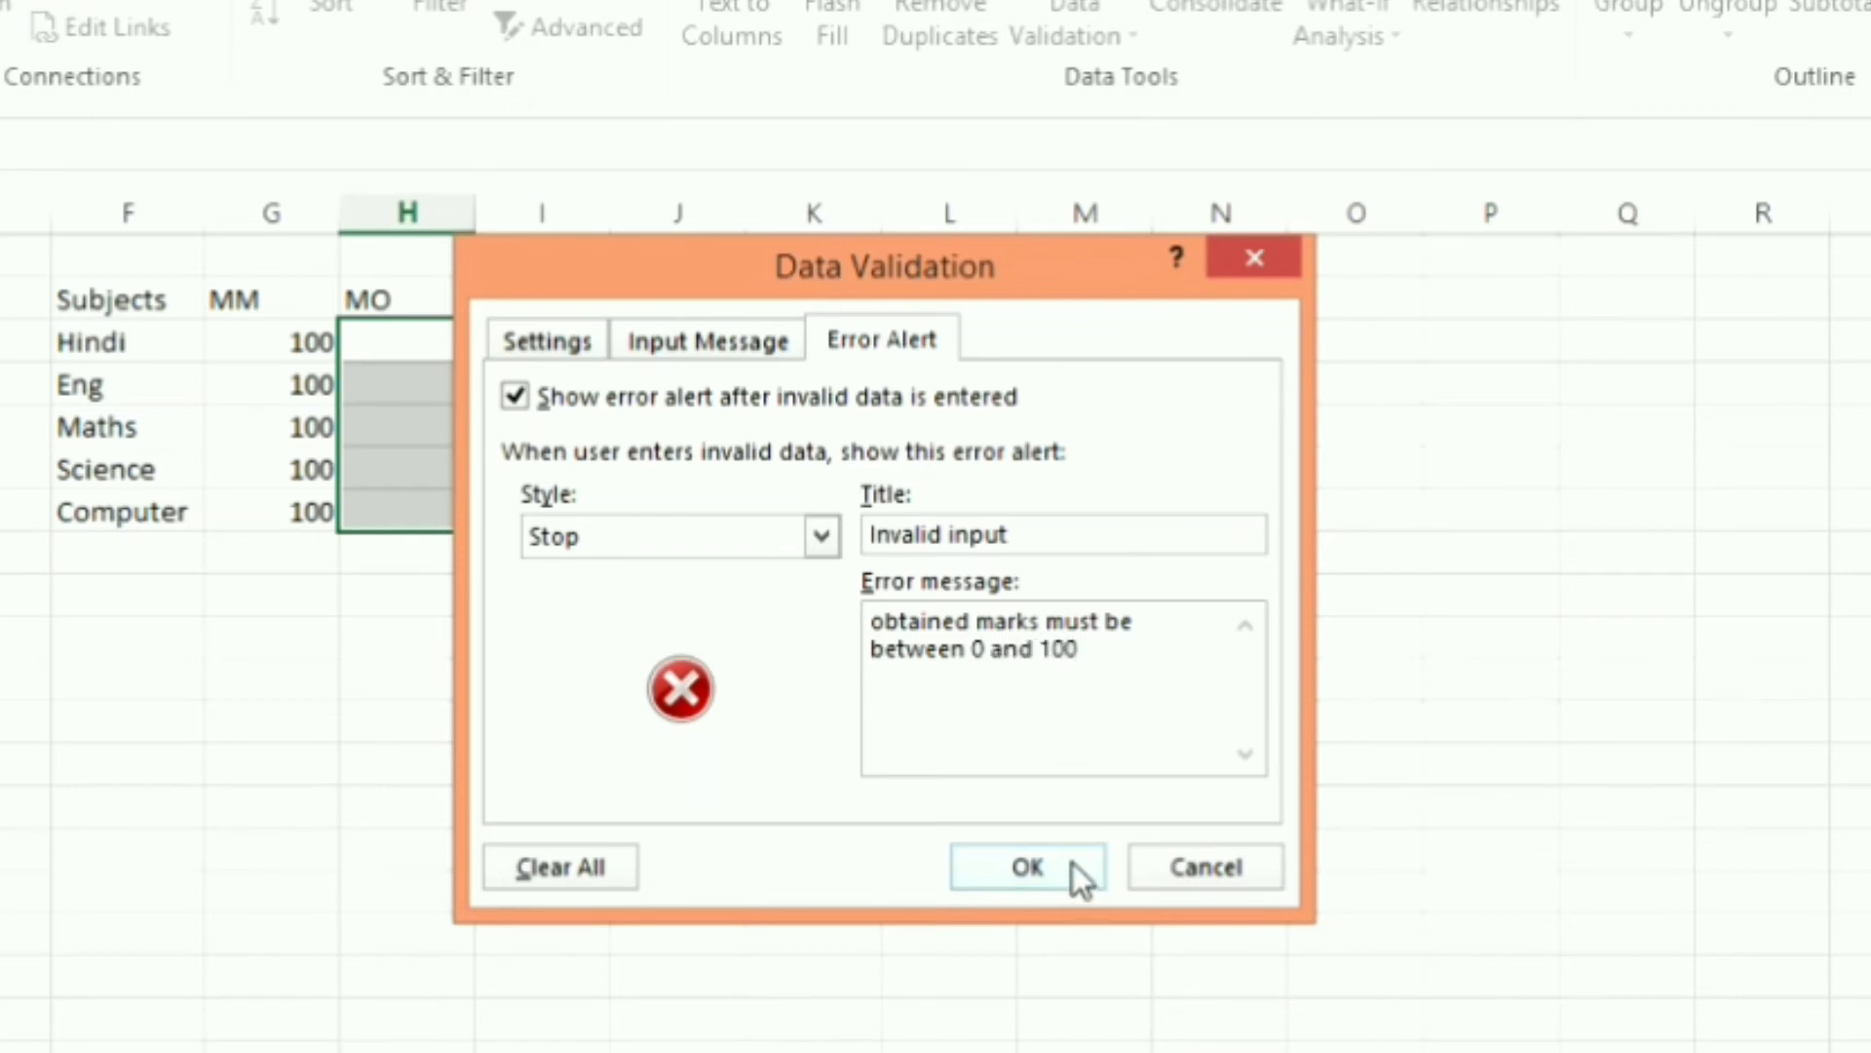
pyautogui.click(1072, 863)
pyautogui.click(702, 836)
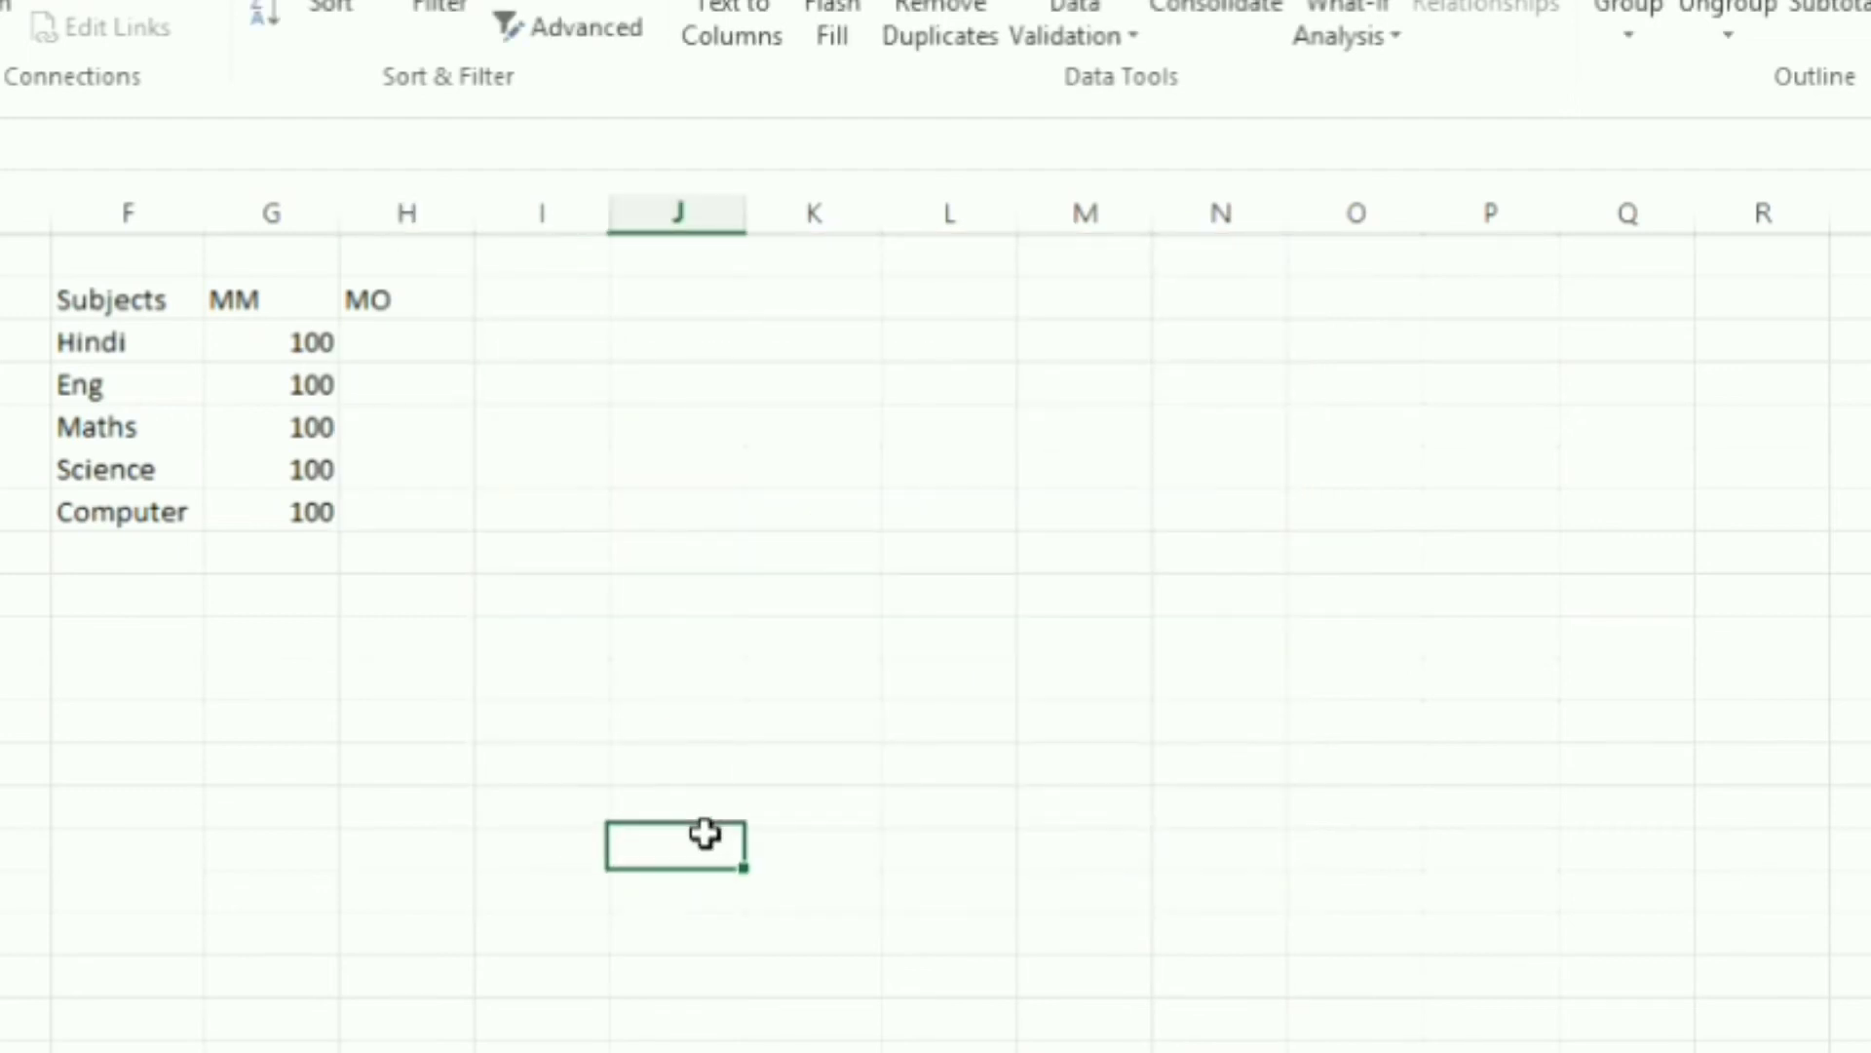
# - Enter 25 as the MO value for Hindi in cell H3
pyautogui.click(434, 342)
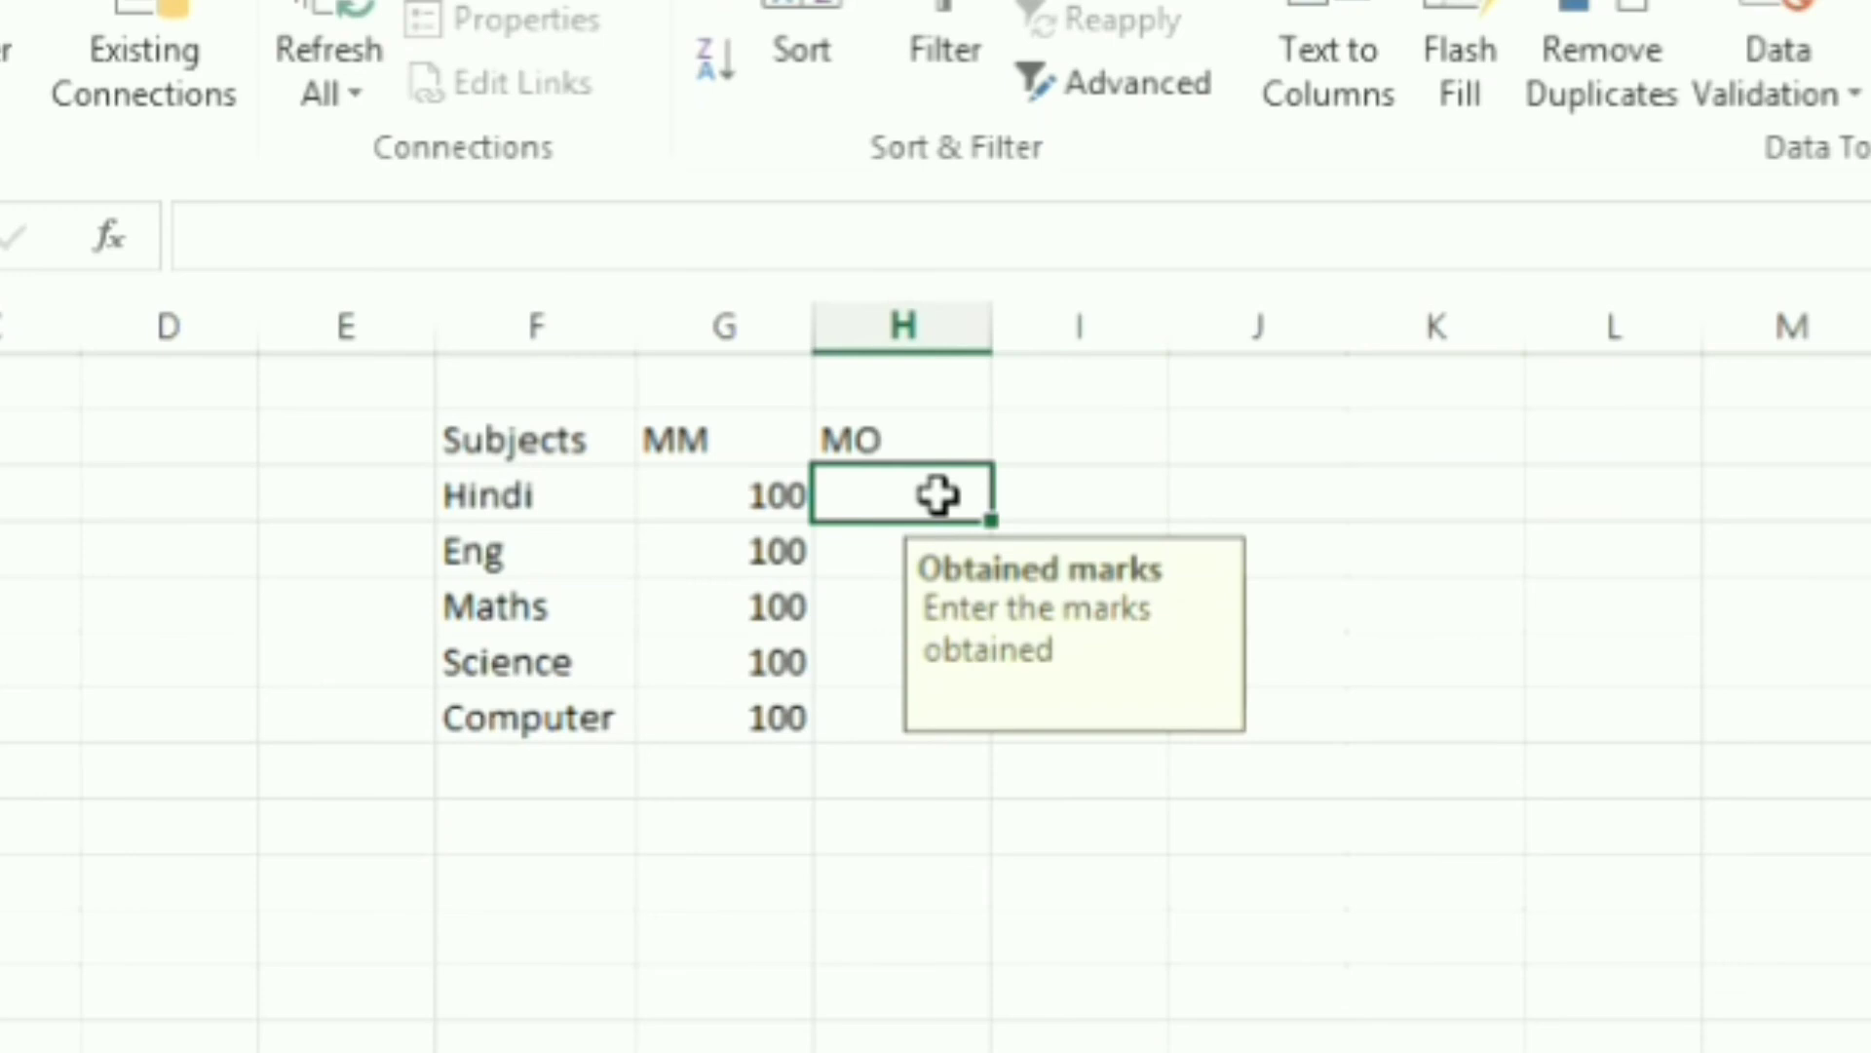
pyautogui.write('25')
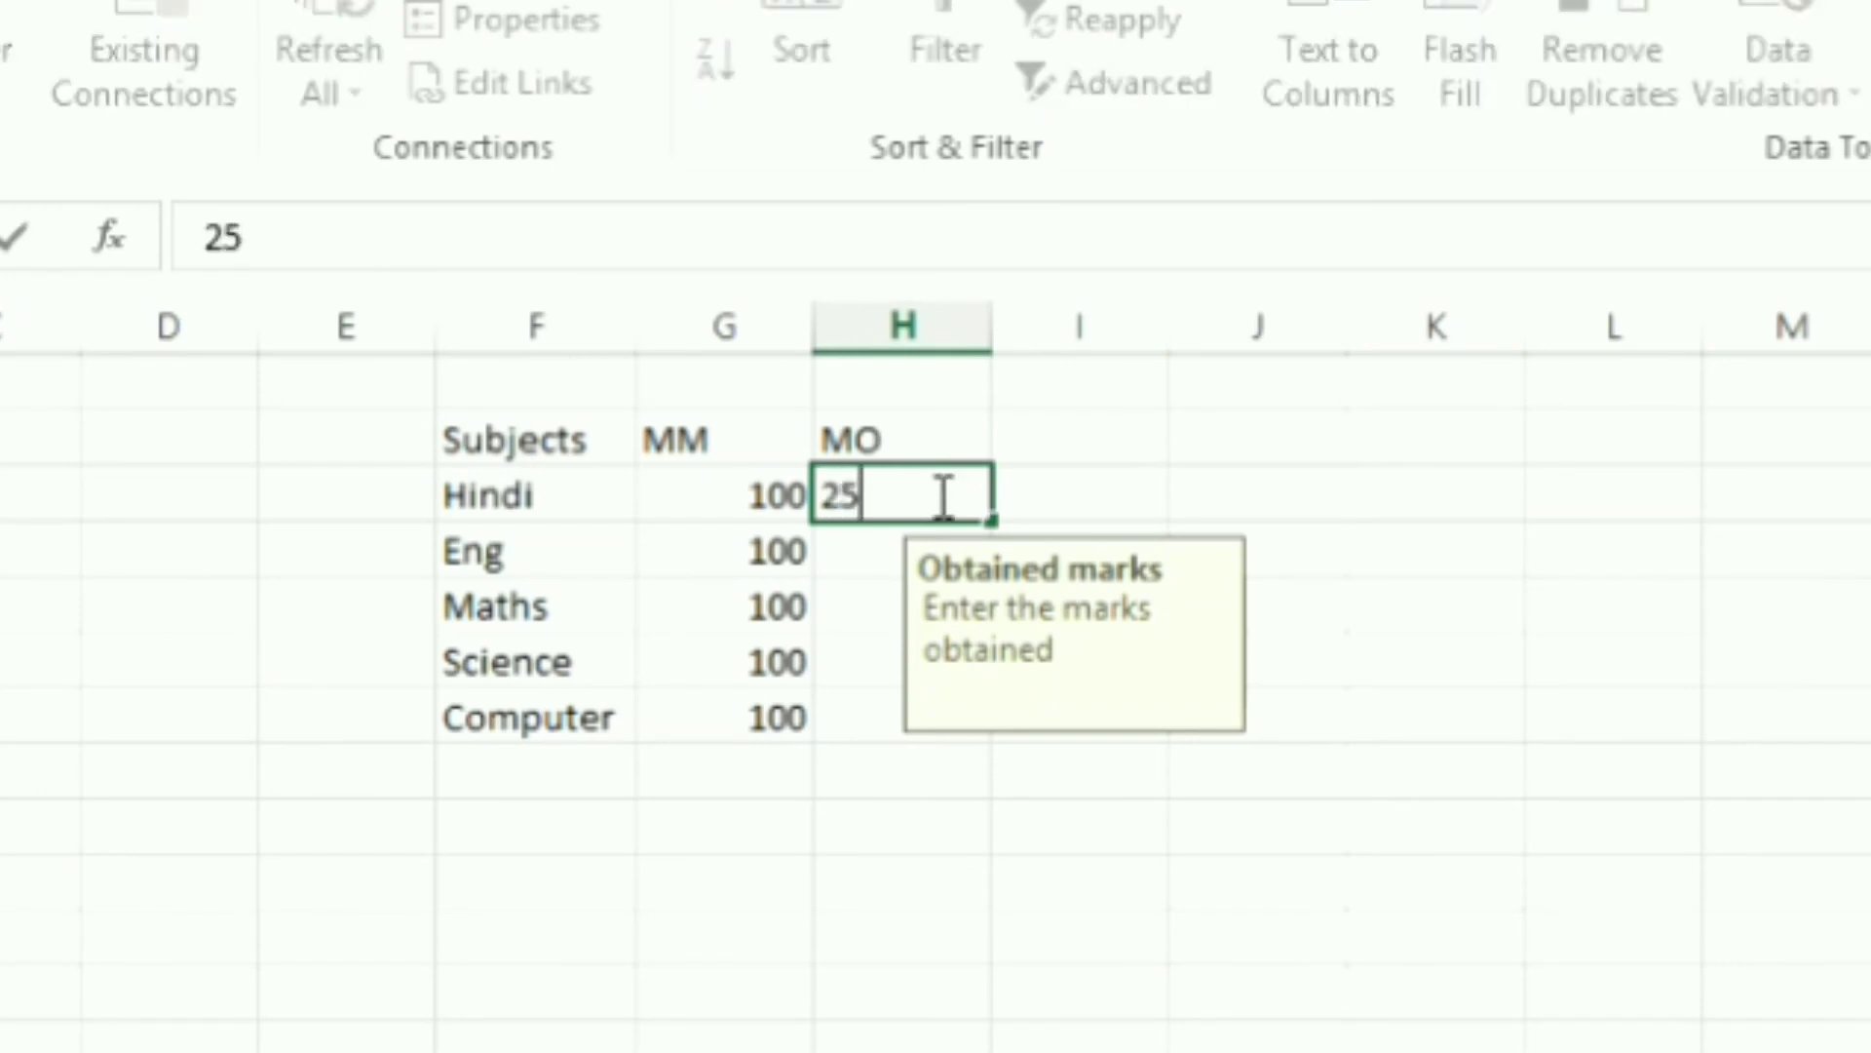
pyautogui.press('Return')
# - Try to enter the out-of-range value -4 as the MO value for Eng, and choose to retry the entry
pyautogui.write('-4')
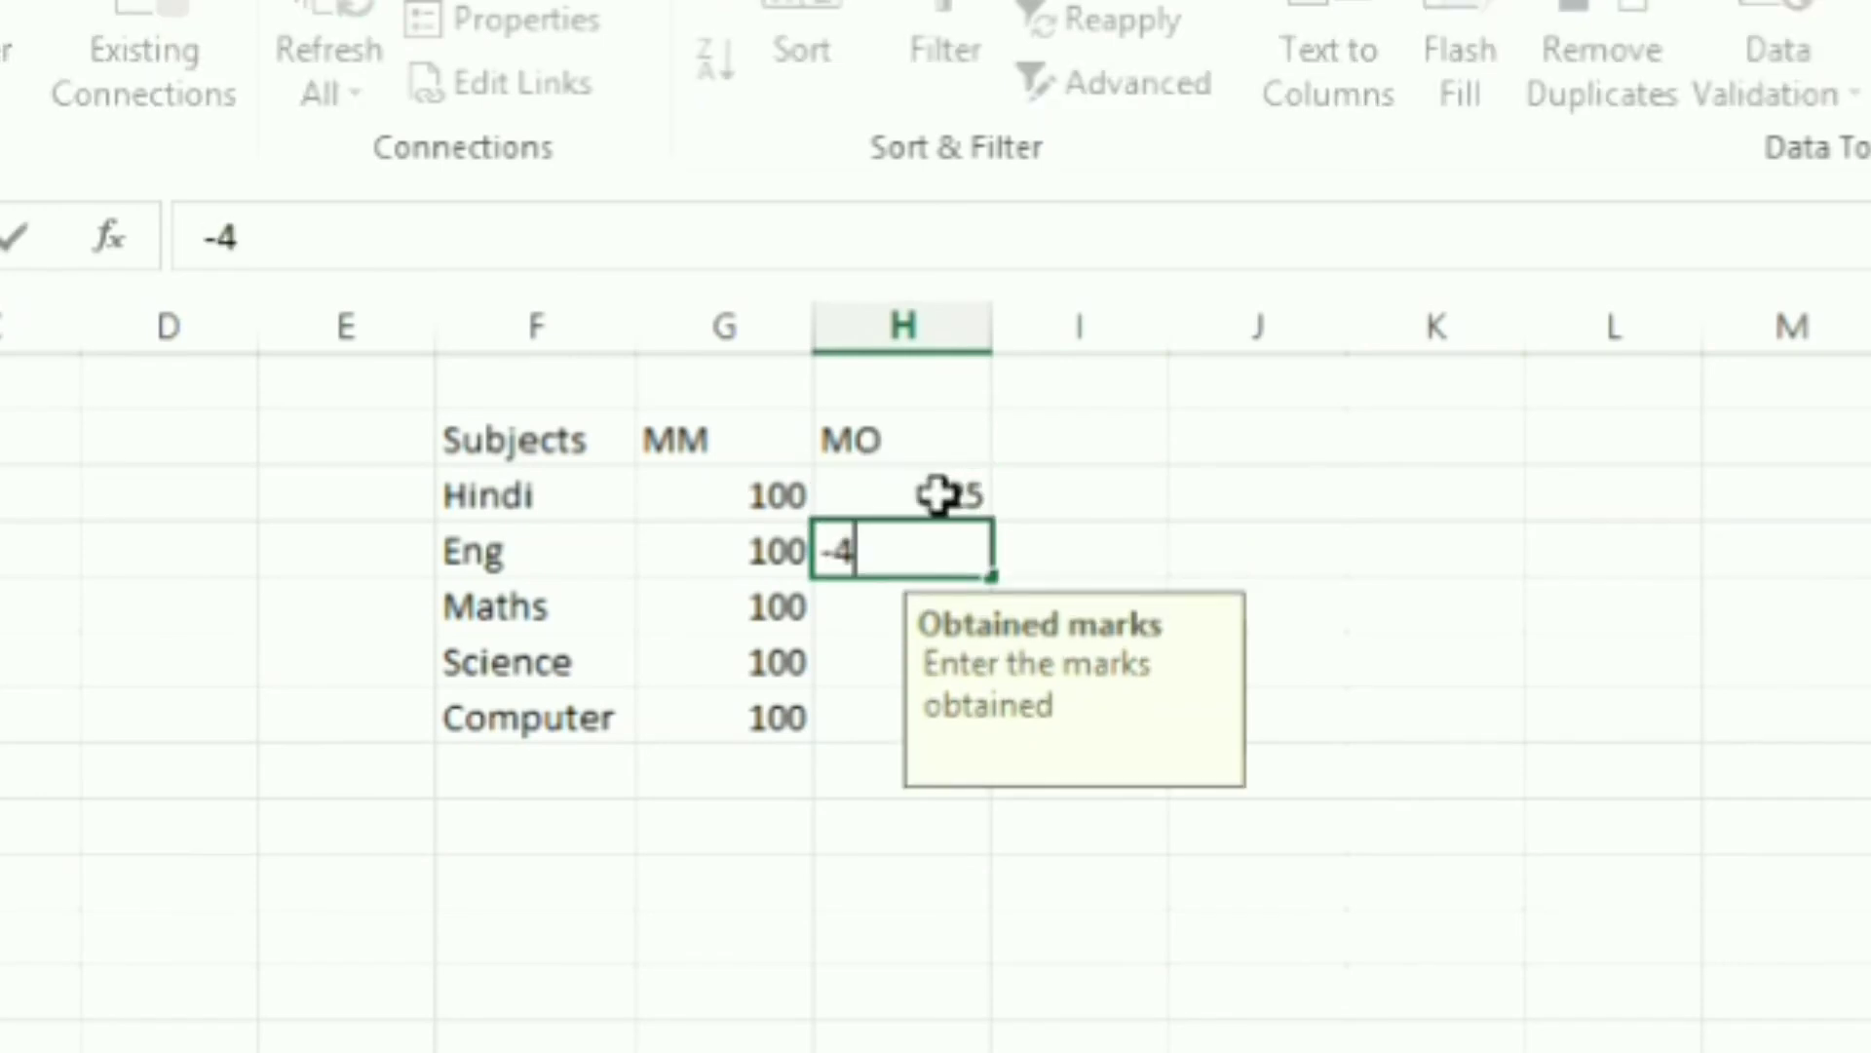
pyautogui.press('Return')
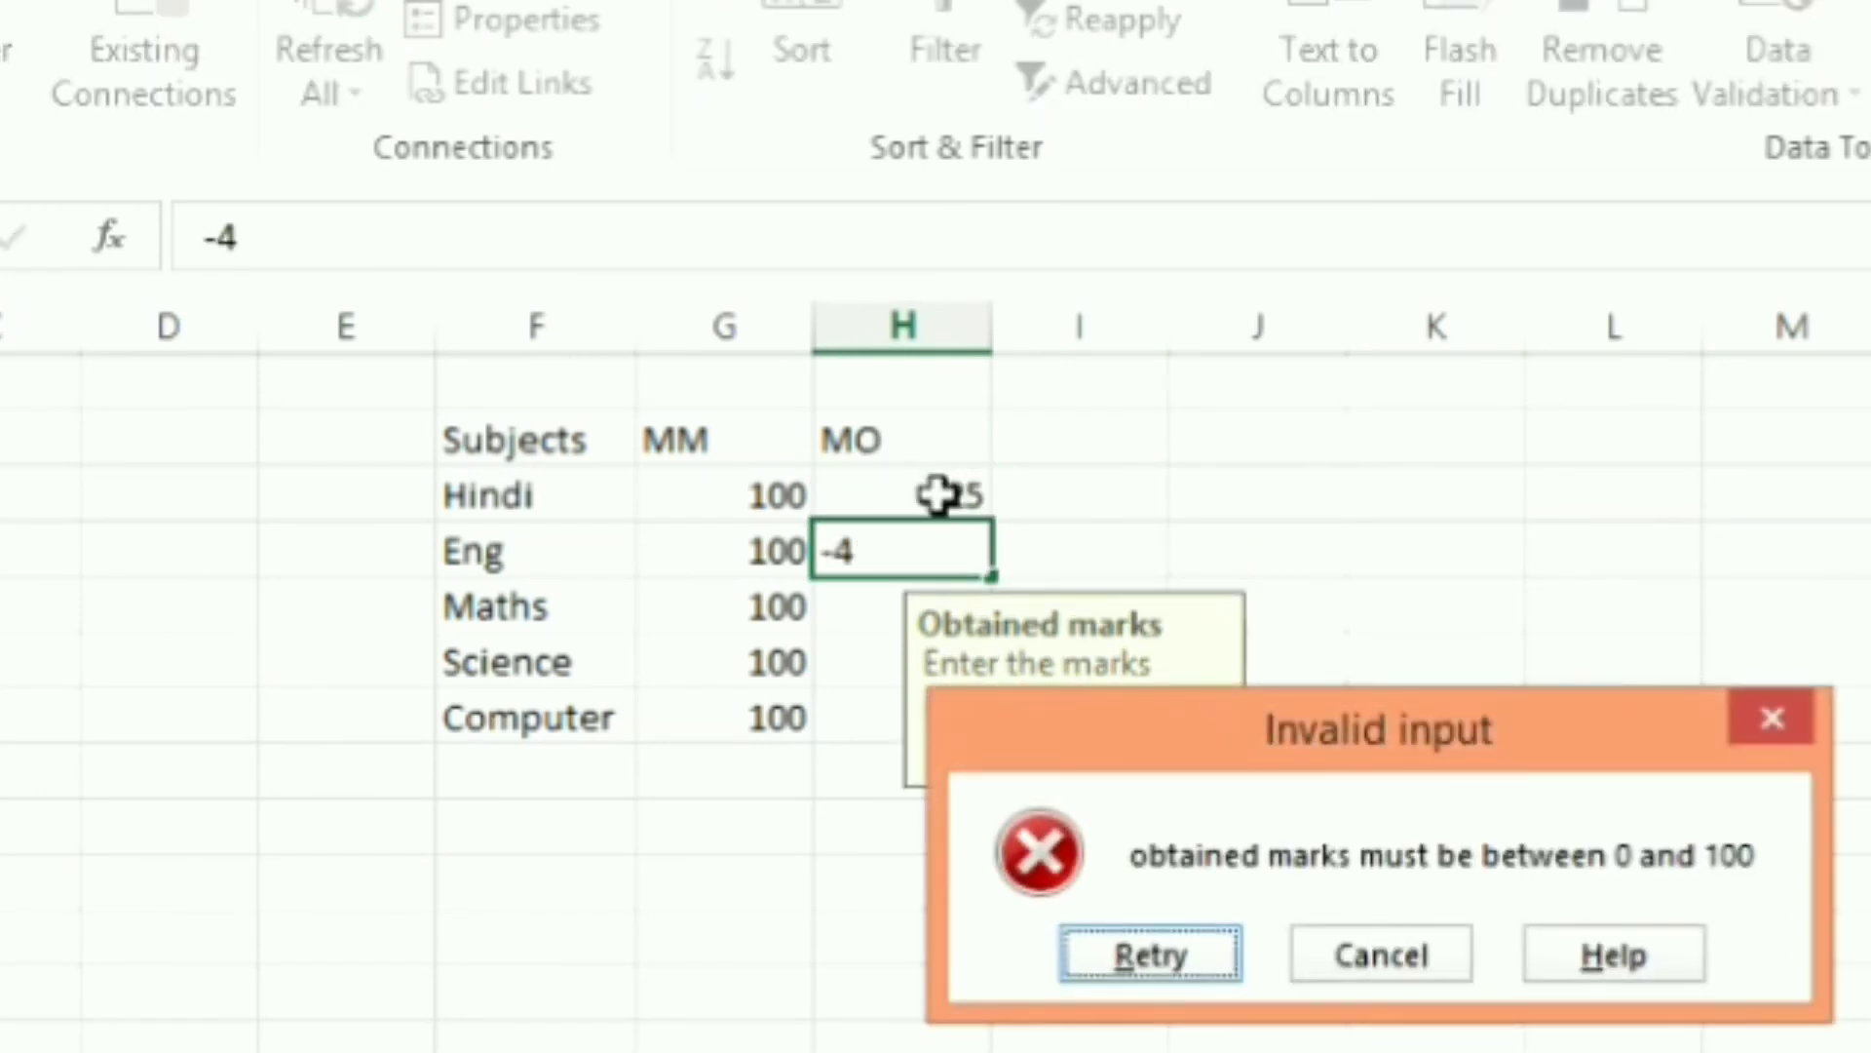
pyautogui.press('Return')
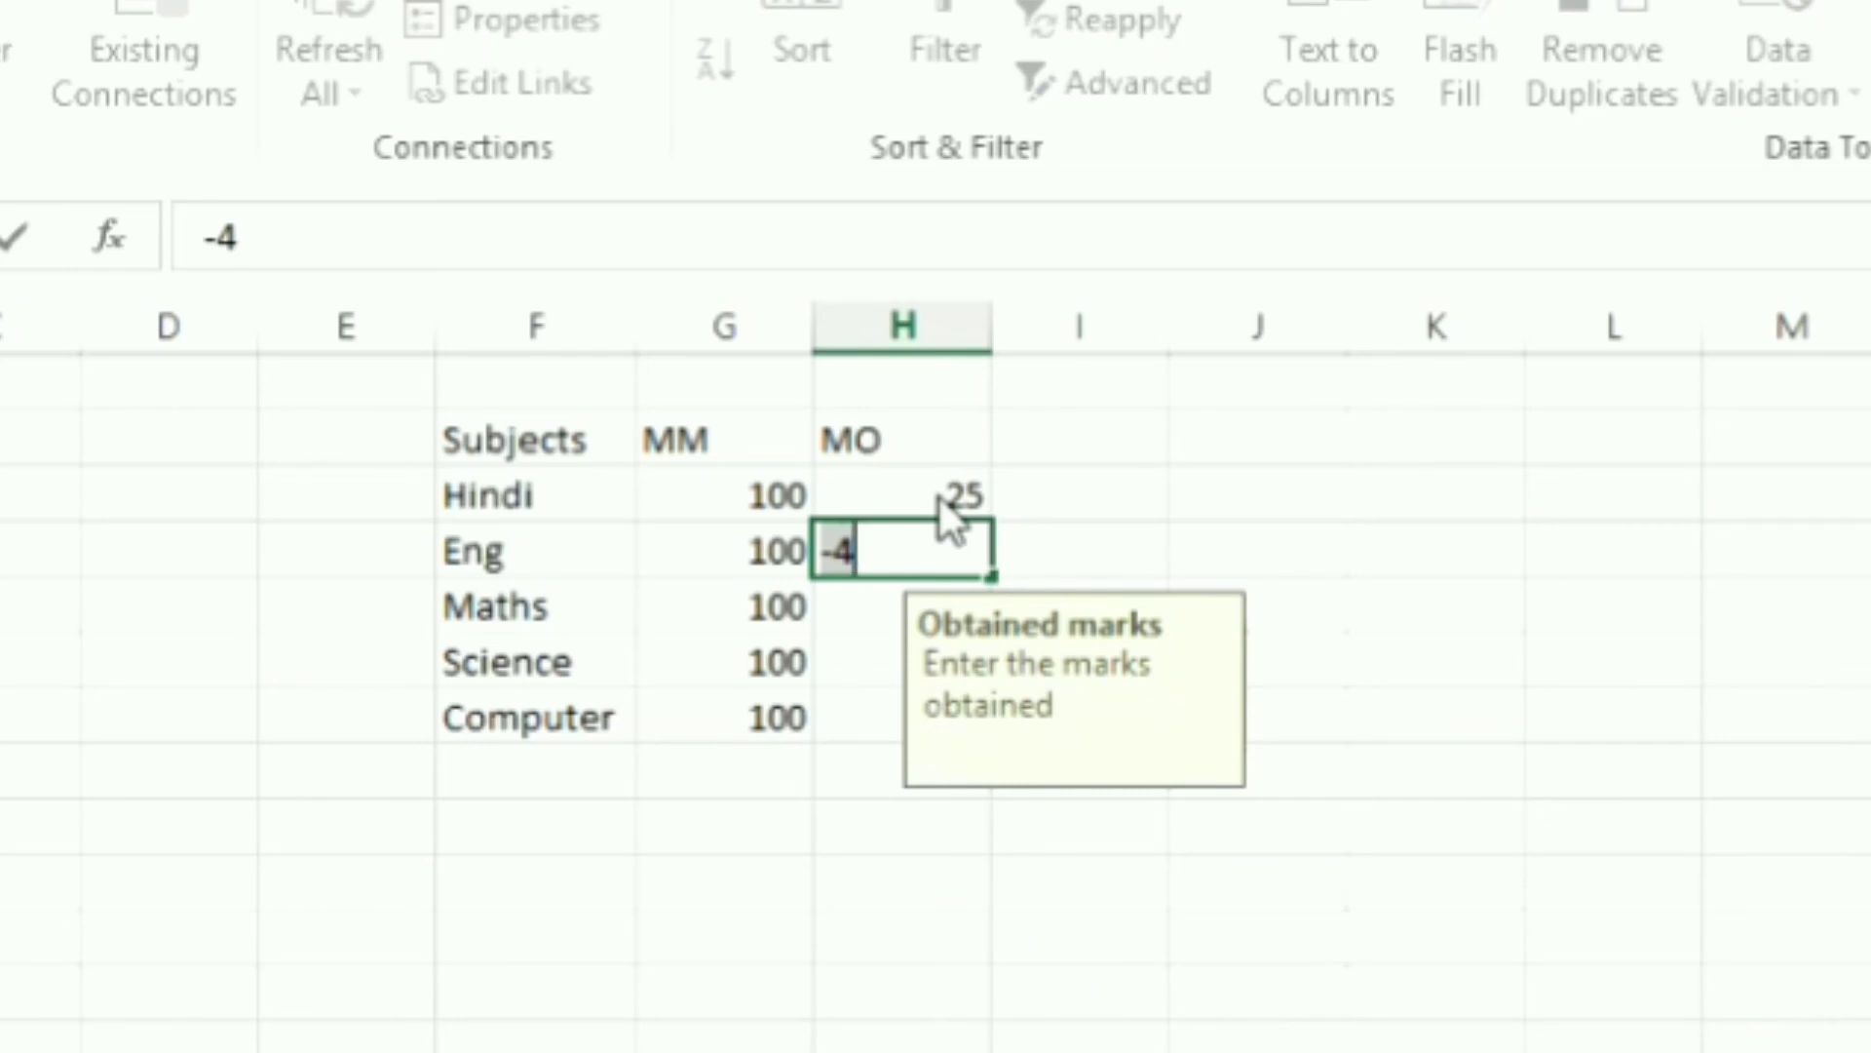
# - Enter 36 as the MO value for Eng and 100 as the MO value for Maths
pyautogui.write('36')
pyautogui.press('Return')
pyautogui.write('10')
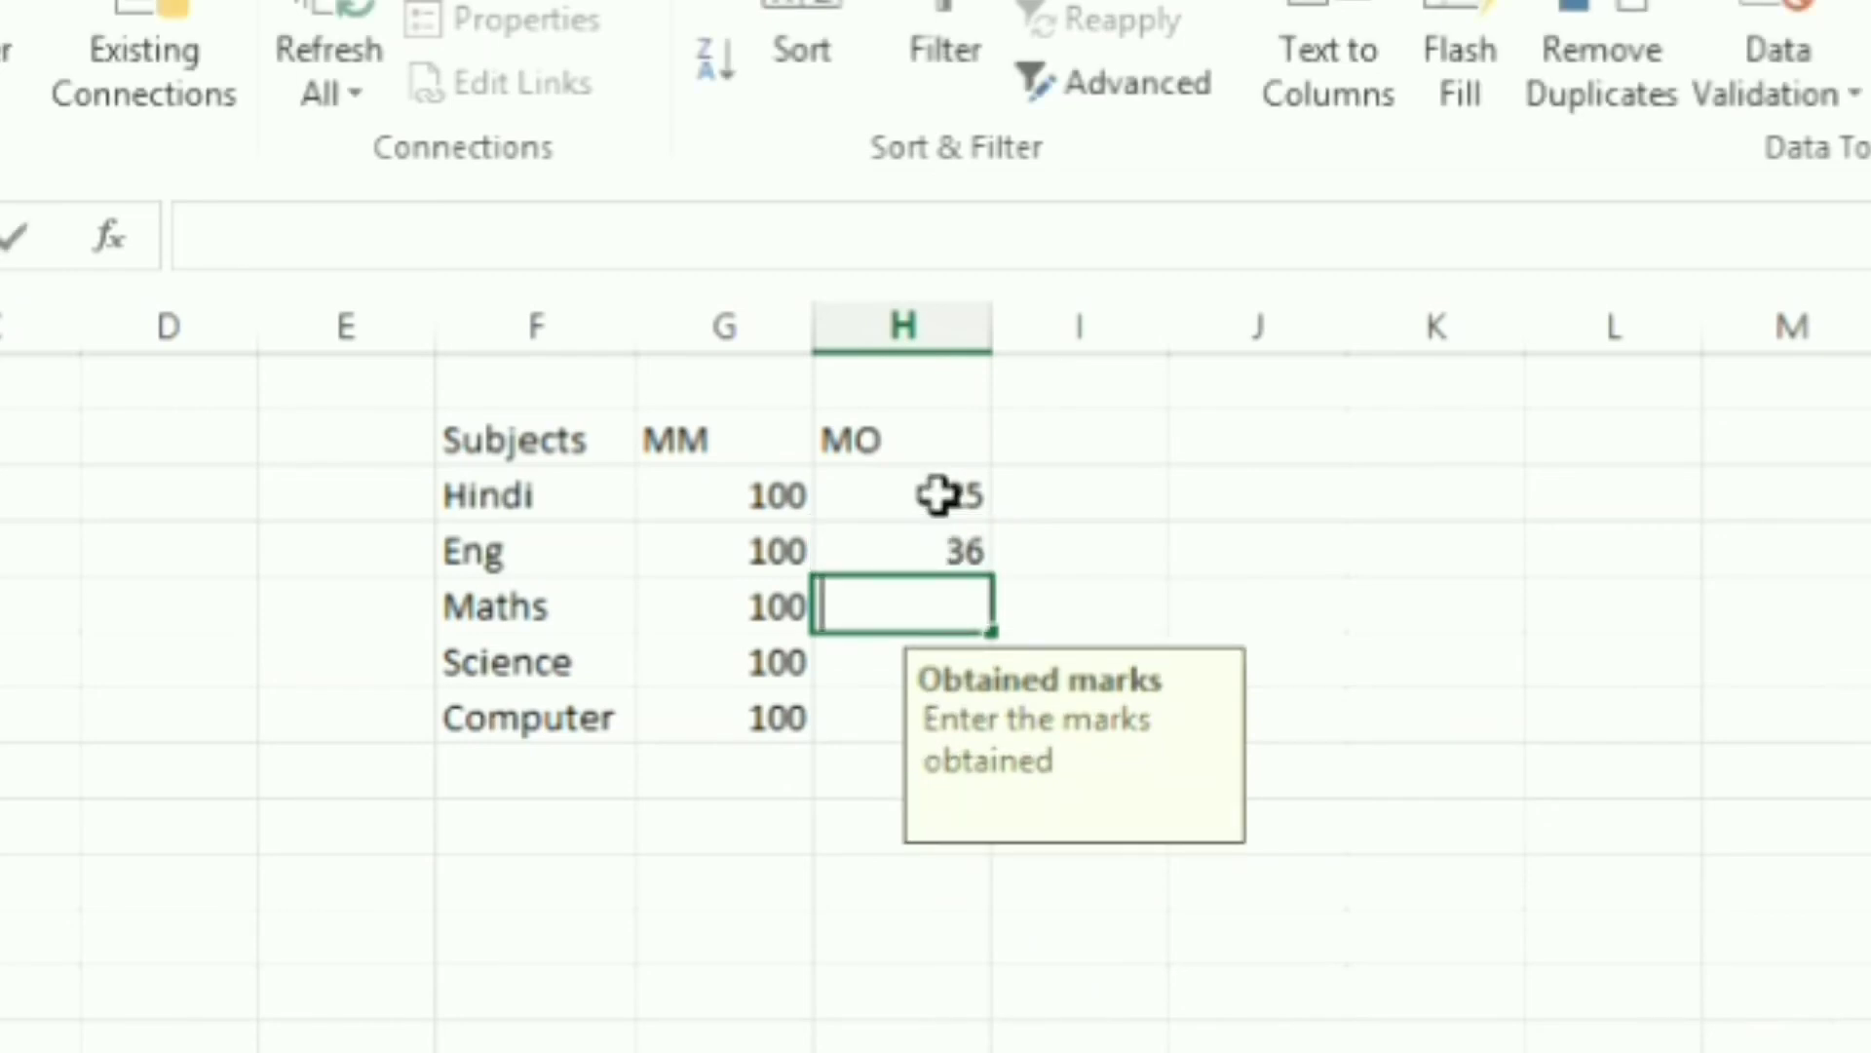
pyautogui.write('0')
pyautogui.press('Return')
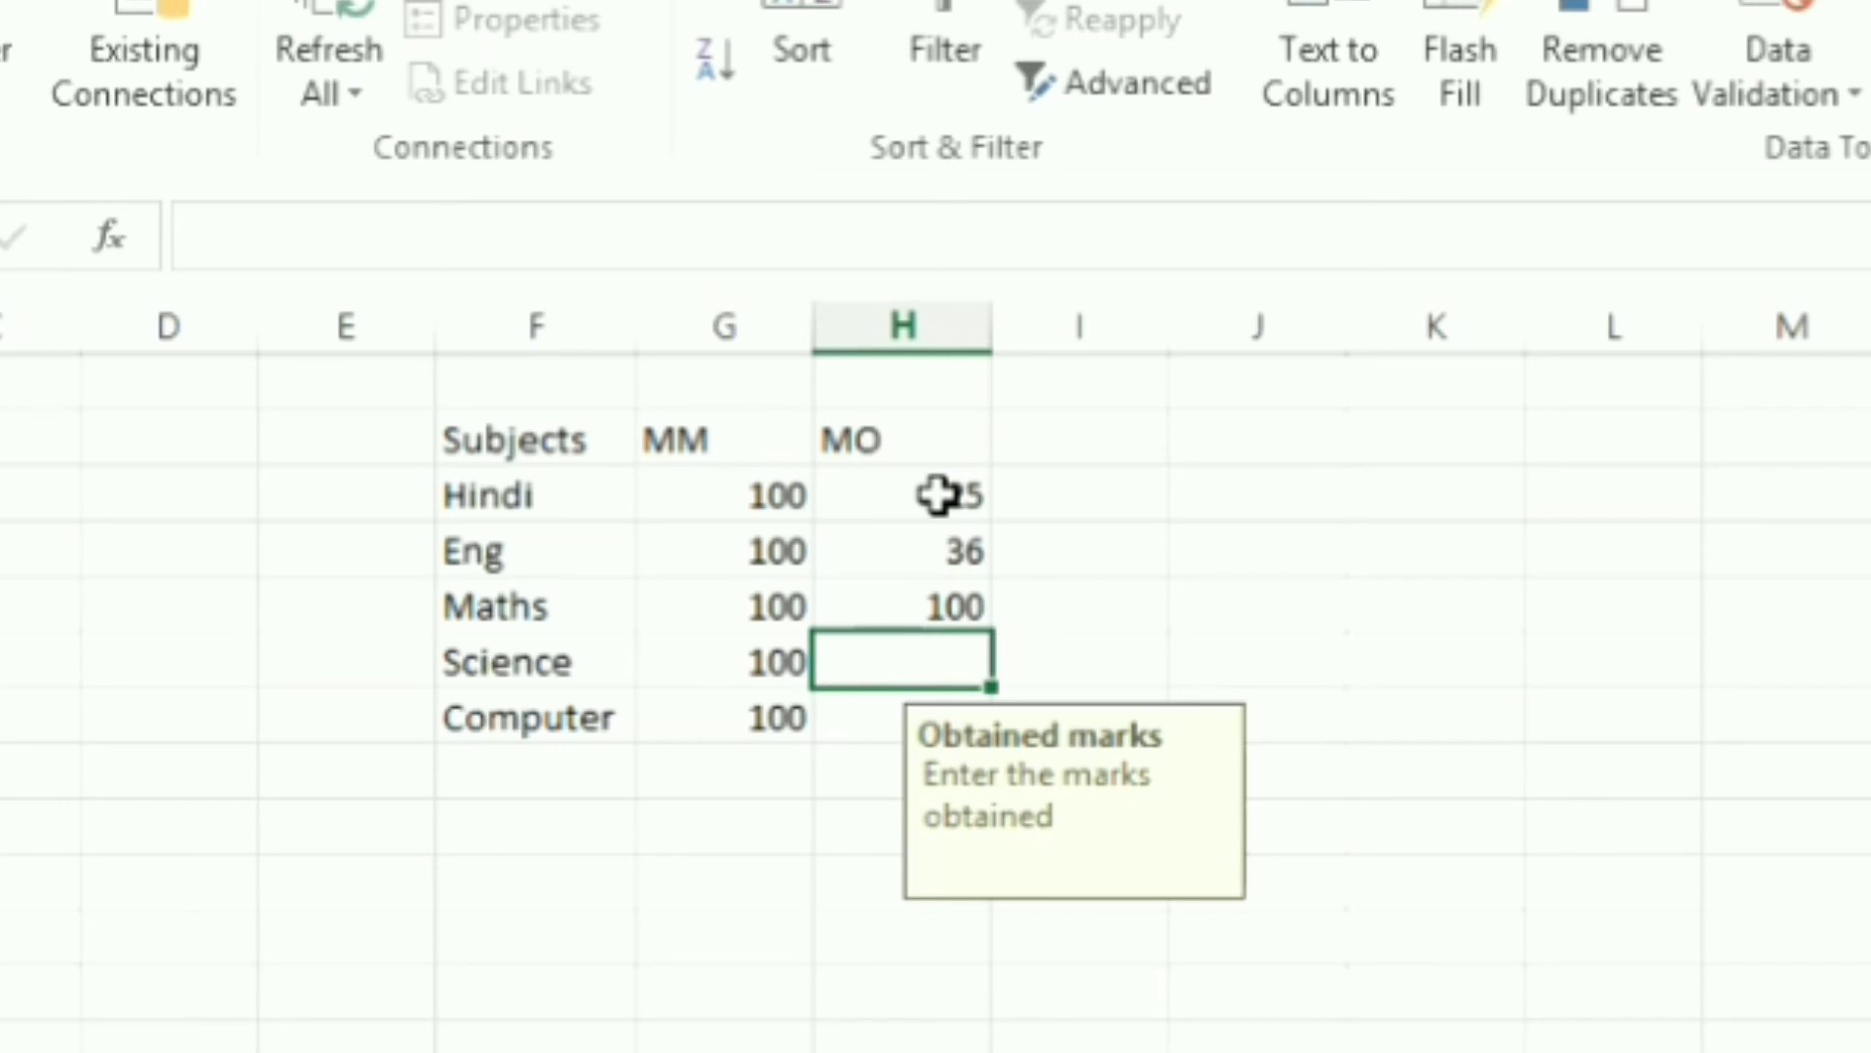
# - Test the validation with 105 as the MO value for Science, choose to retry, and enter 30 instead
pyautogui.write('105')
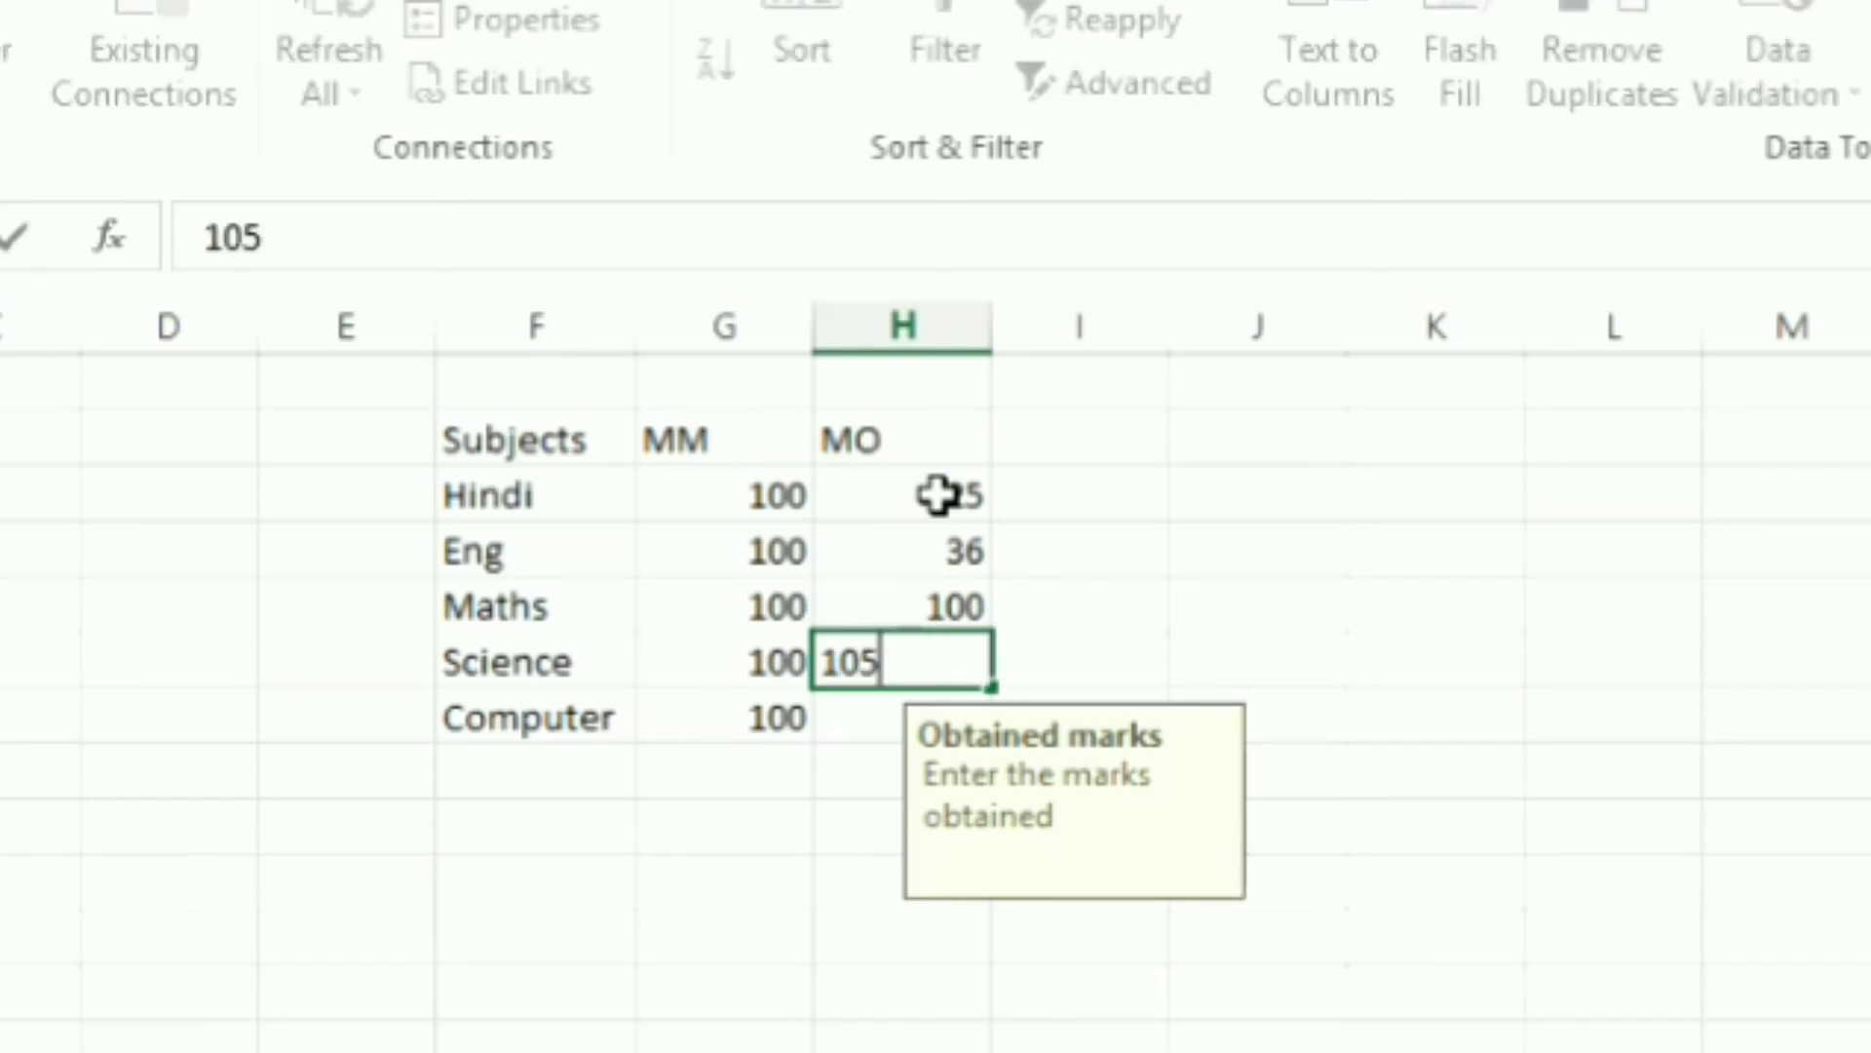
pyautogui.press('Return')
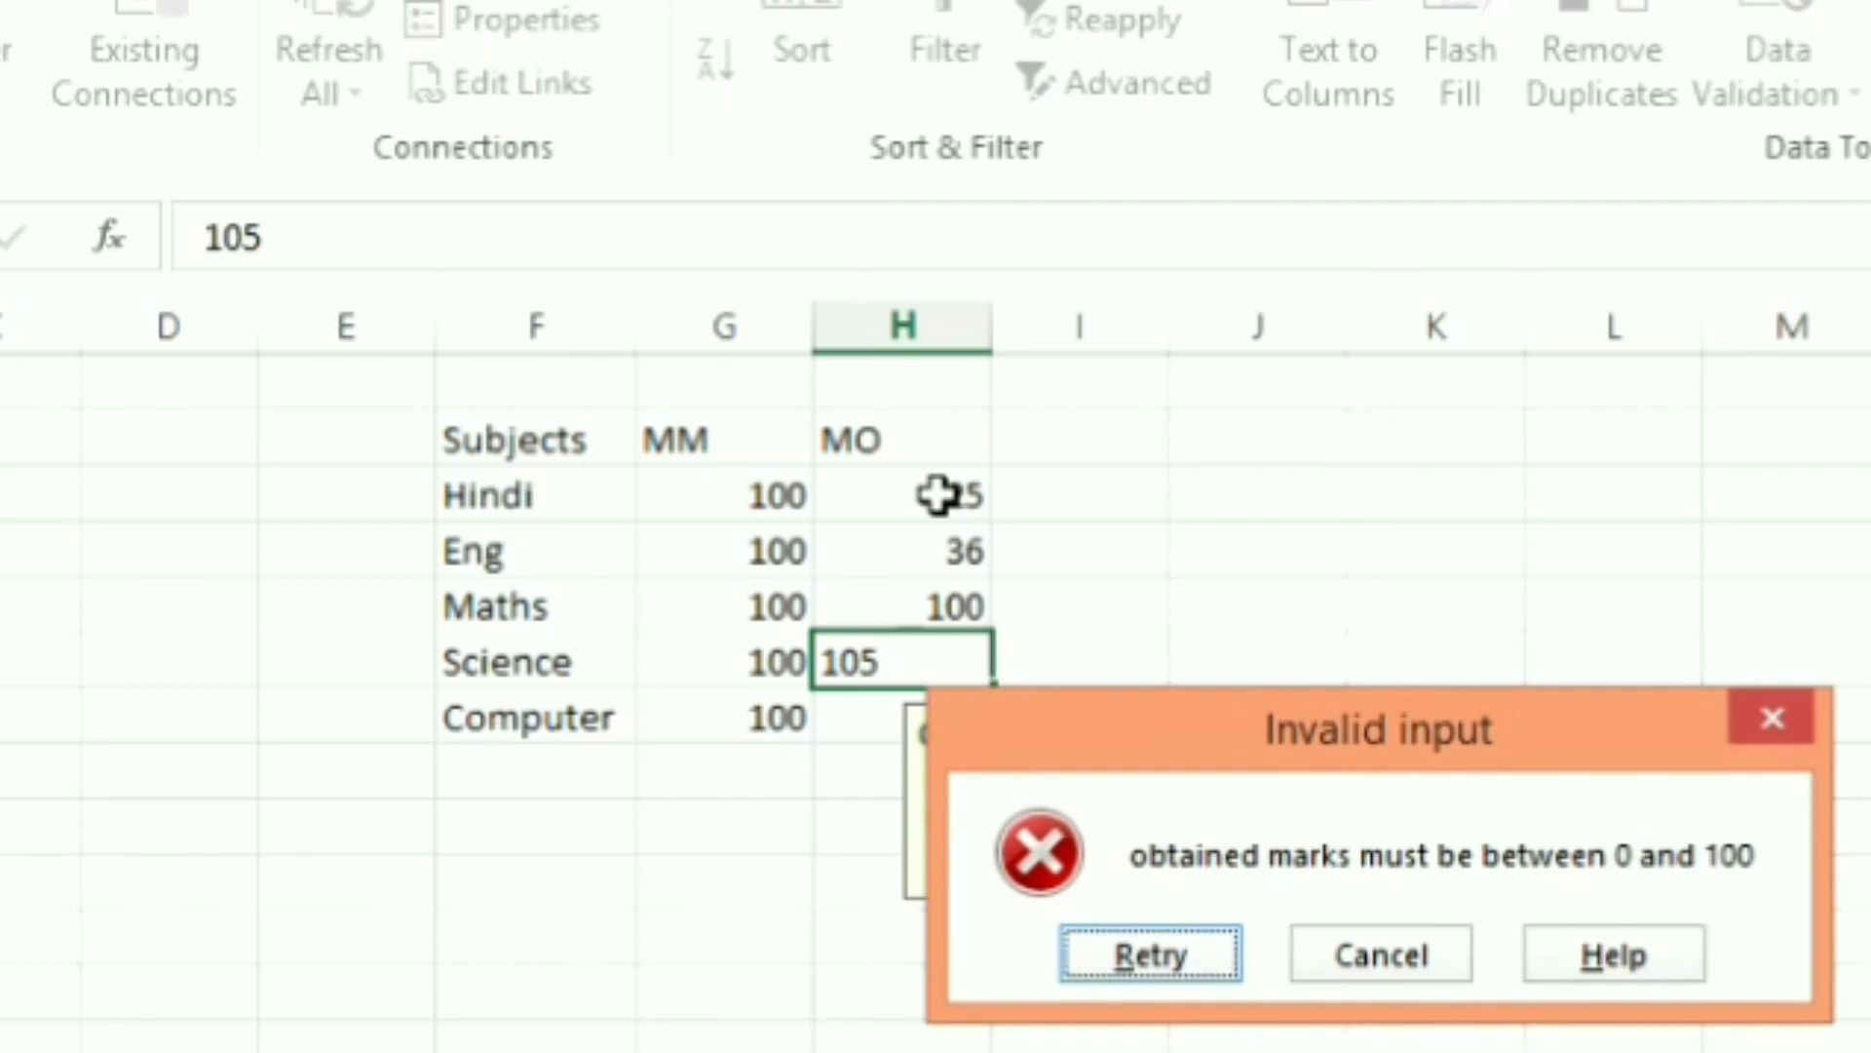
pyautogui.press('Return')
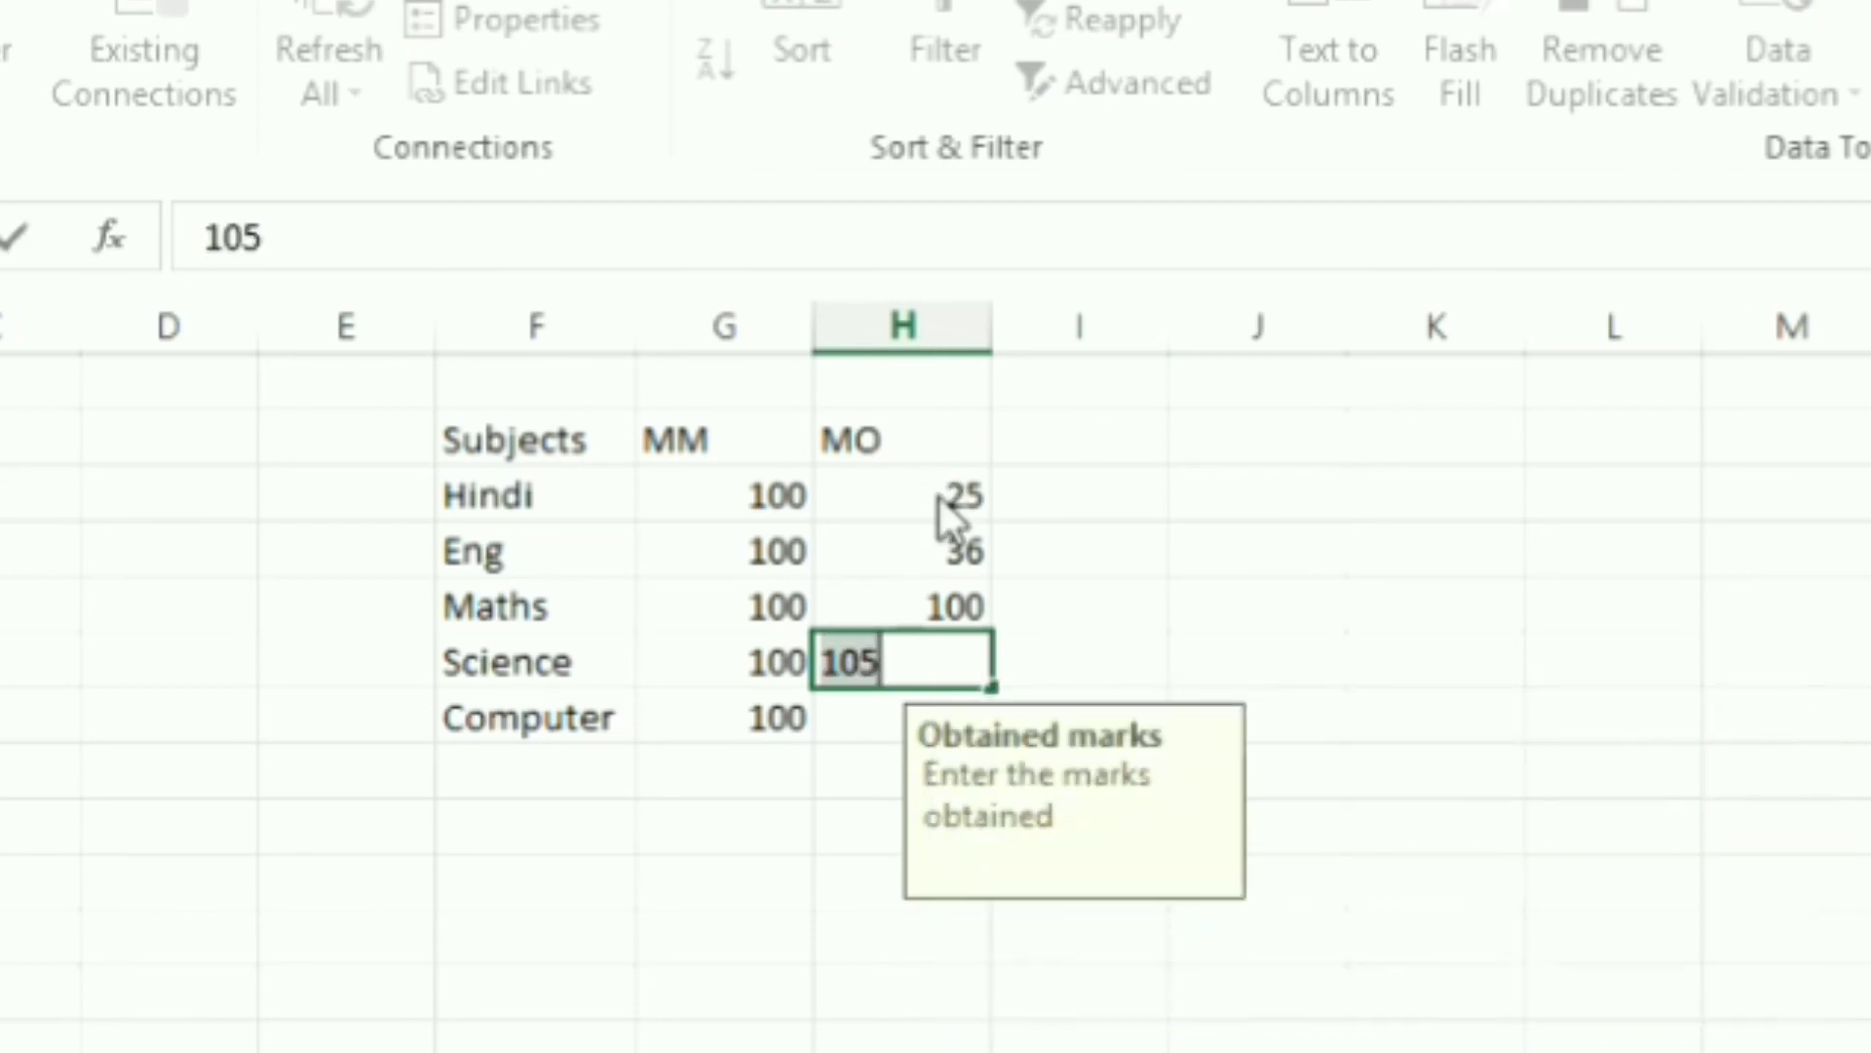
pyautogui.write('30')
pyautogui.press('Return')
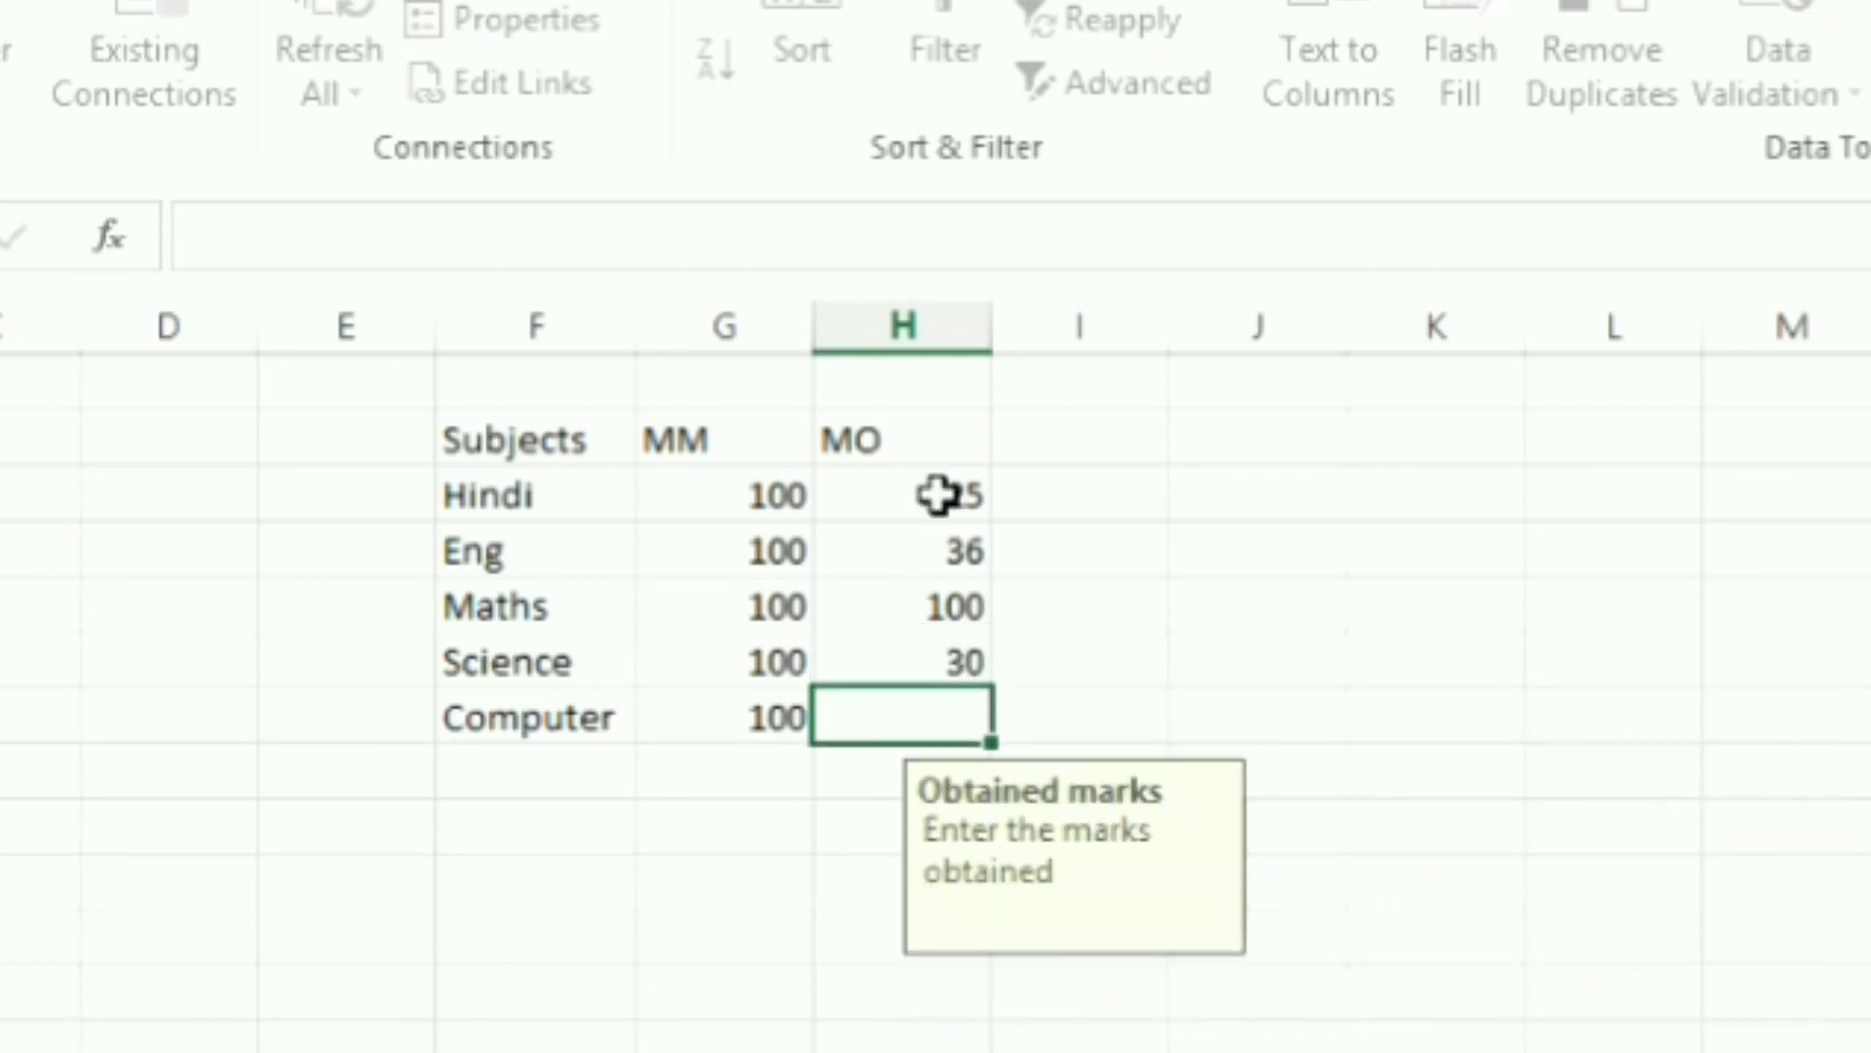
# - Test the validation with -36 as the MO value for Computer, choose to retry, and enter 39 instead
pyautogui.write('-36')
pyautogui.press('Return')
pyautogui.press('Return')
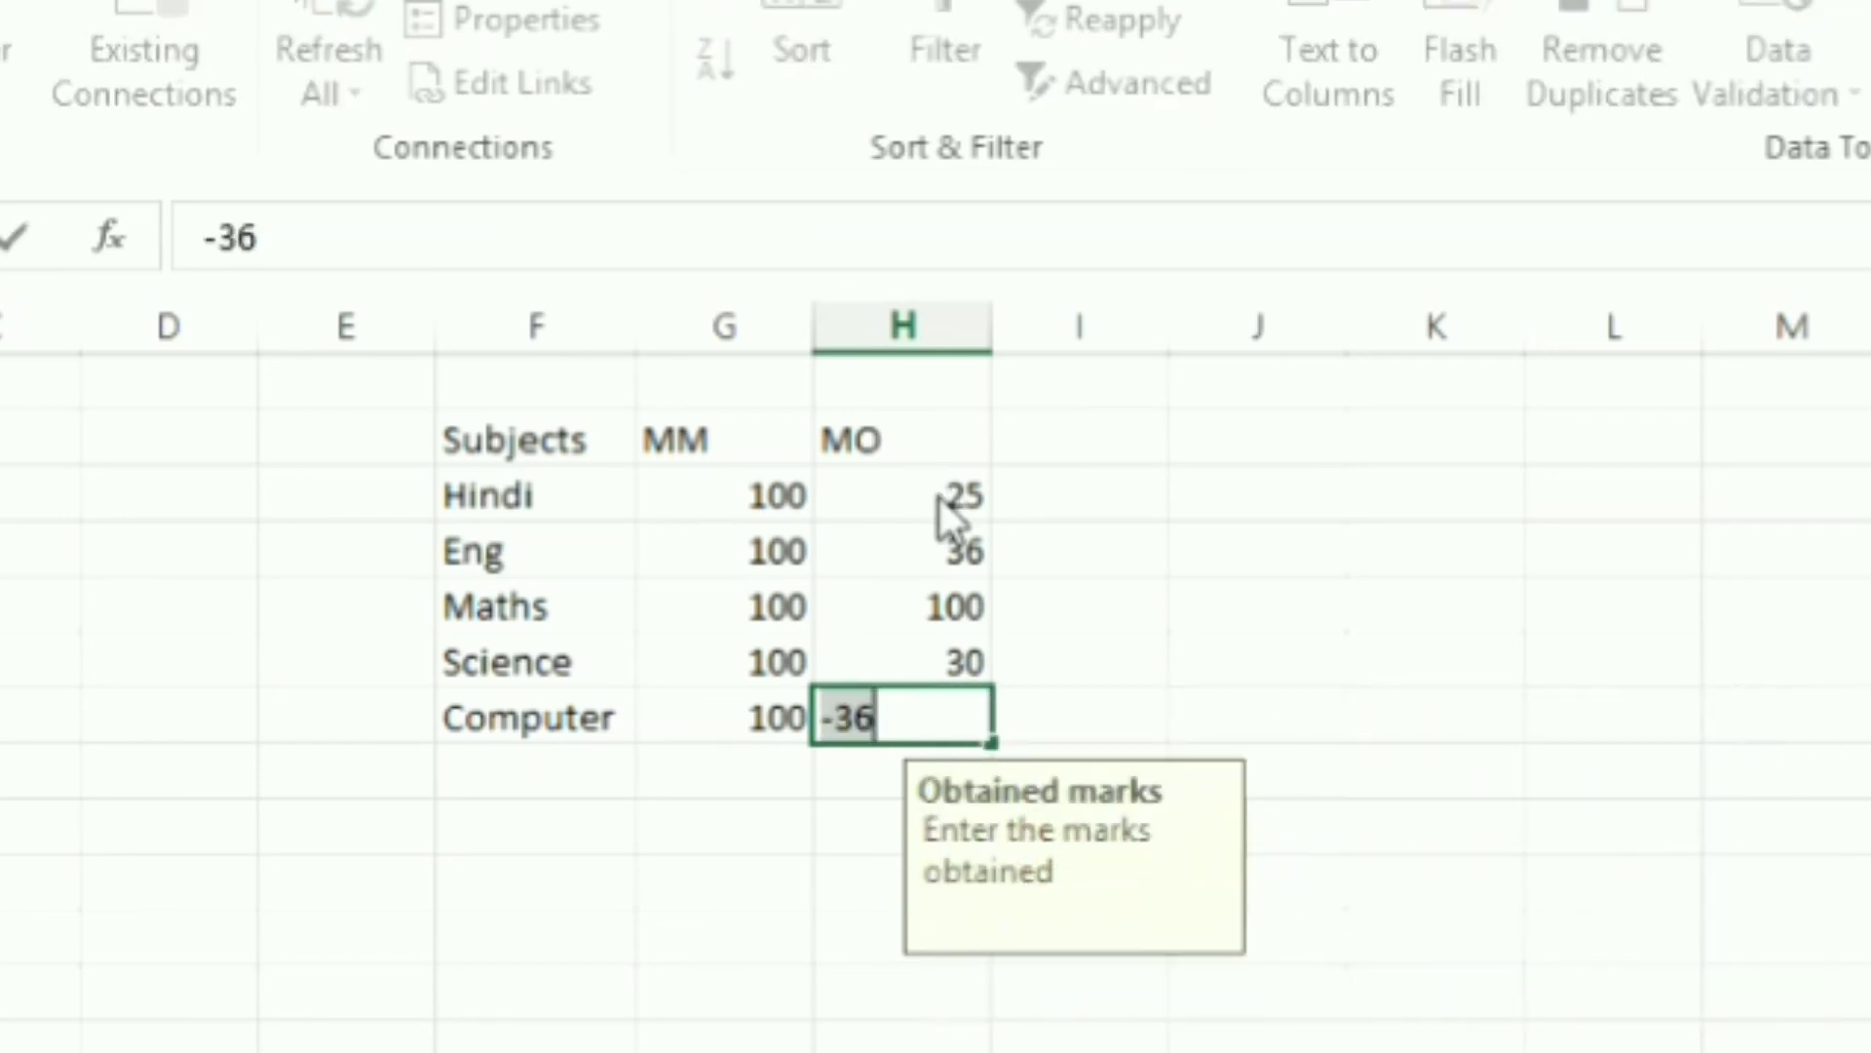
pyautogui.write('39')
pyautogui.press('Return')
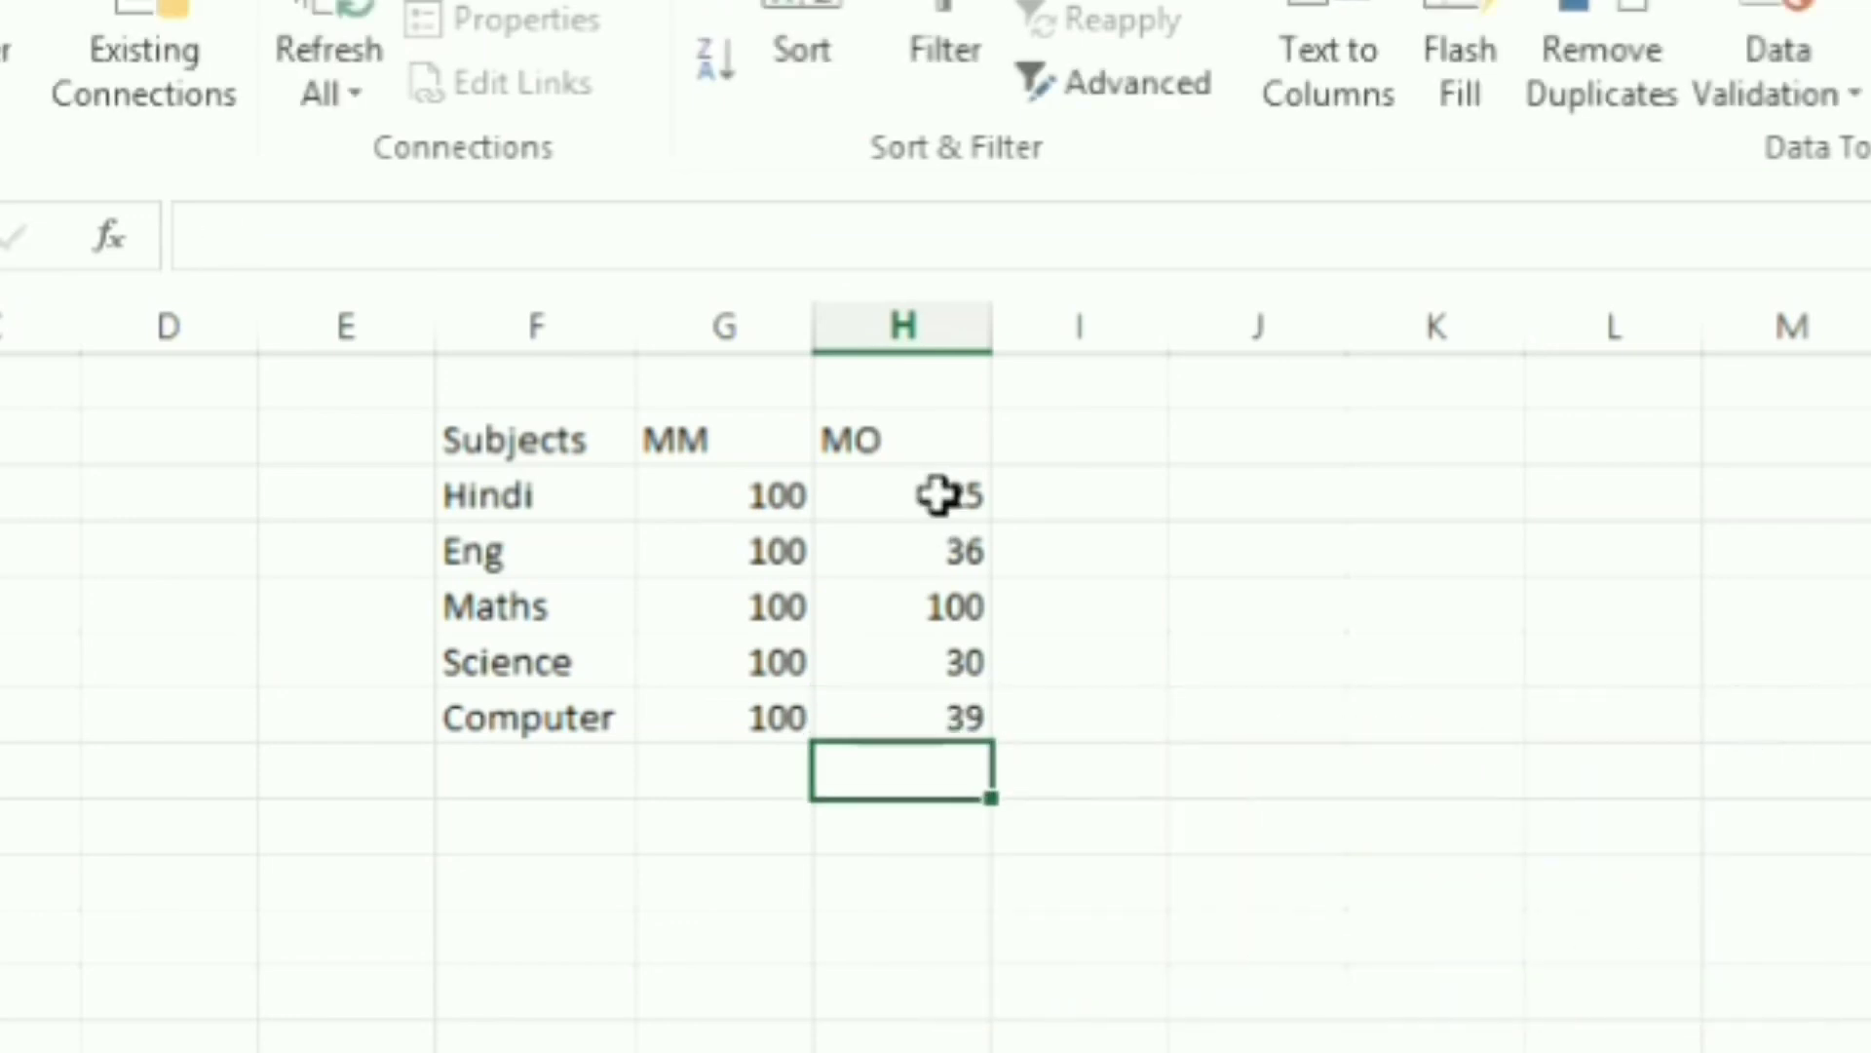